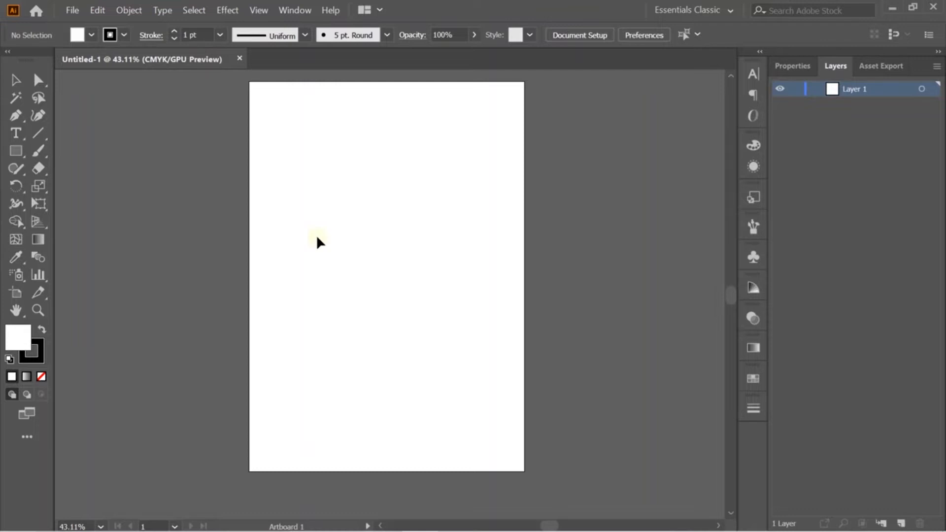
# - Draw a square in the middle of the artboard and round its upper-left corner to about 55 mm
pyautogui.moveTo(22, 151); pyautogui.dragTo(72, 155)
pyautogui.moveTo(350, 197); pyautogui.dragTo(458, 304)
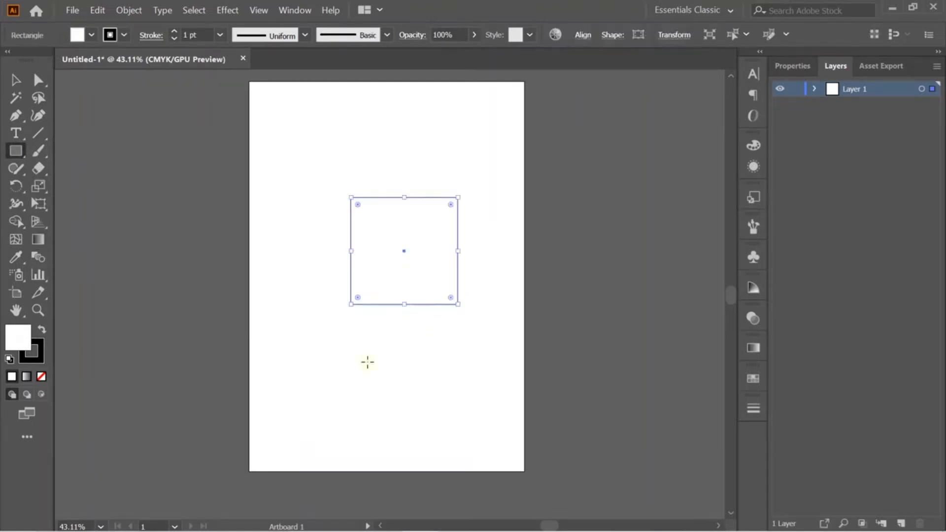
pyautogui.press('a')
pyautogui.moveTo(358, 204); pyautogui.dragTo(423, 270)
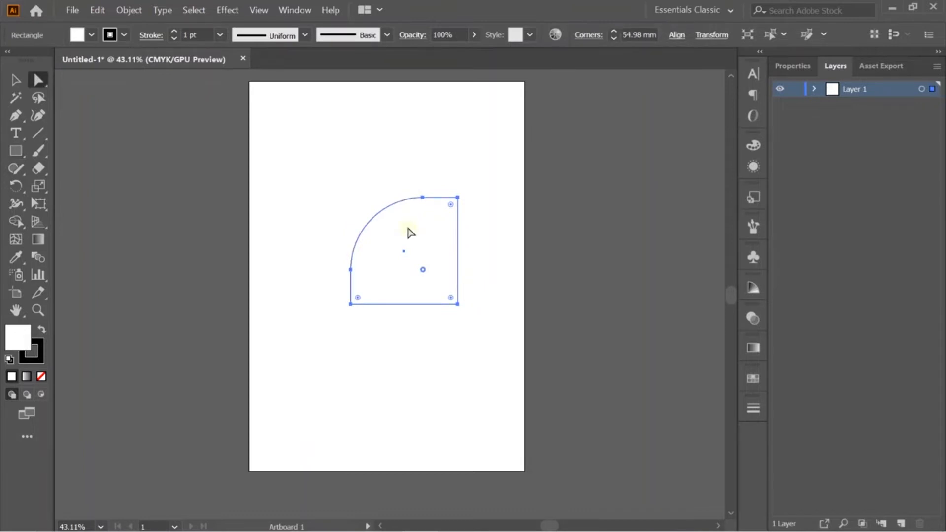
# - Rotate the shape until its rounded corner faces up, stretch its lowest corner downward into a long point, and move it up the artboard
pyautogui.press('v')
pyautogui.moveTo(463, 307); pyautogui.dragTo(462, 248)
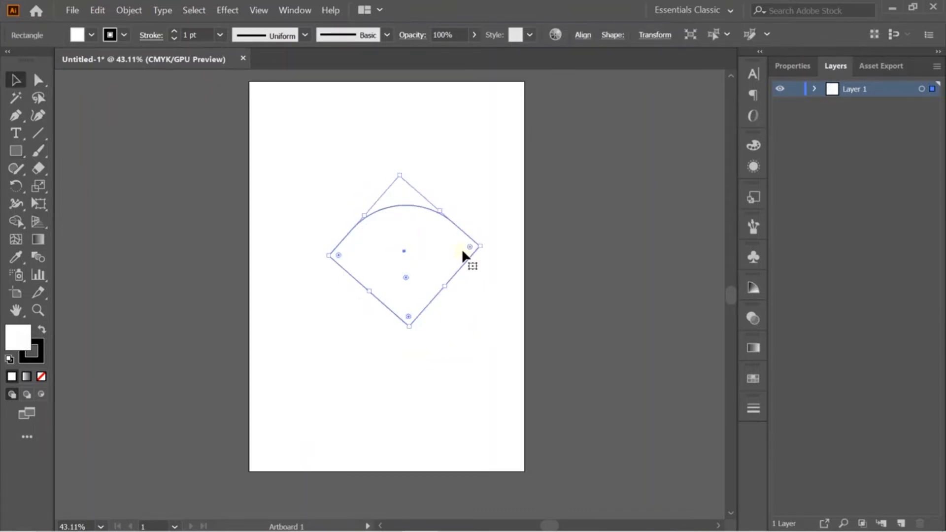
pyautogui.press('a')
pyautogui.moveTo(410, 327); pyautogui.dragTo(409, 443)
pyautogui.press('v')
pyautogui.moveTo(407, 170); pyautogui.dragTo(410, 170)
pyautogui.moveTo(416, 220); pyautogui.dragTo(398, 170)
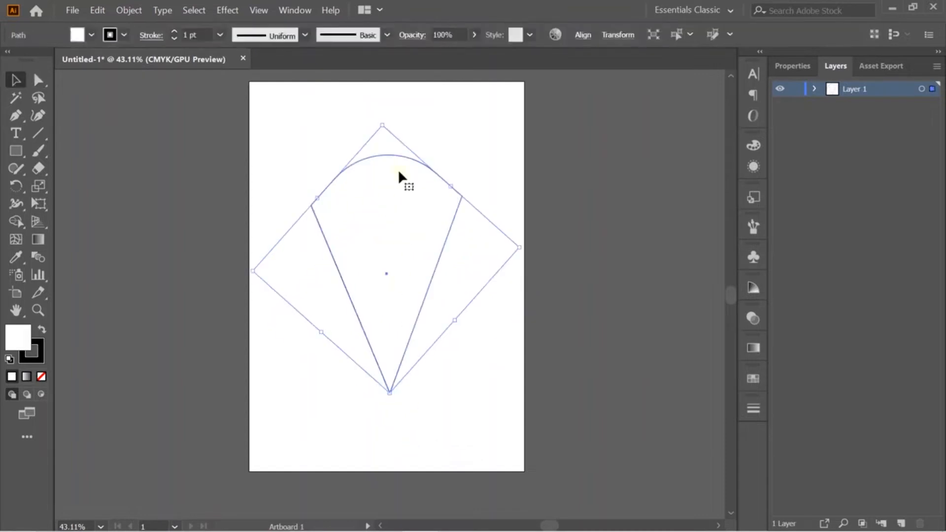
# - Delete the two anchor points of the rounded top to form a triangle, and nudge its upper-left corner slightly up and outward
pyautogui.press('a')
pyautogui.click(353, 164)
pyautogui.press('p')
pyautogui.click(334, 179)
pyautogui.click(436, 174)
pyautogui.moveTo(311, 206); pyautogui.dragTo(309, 199)
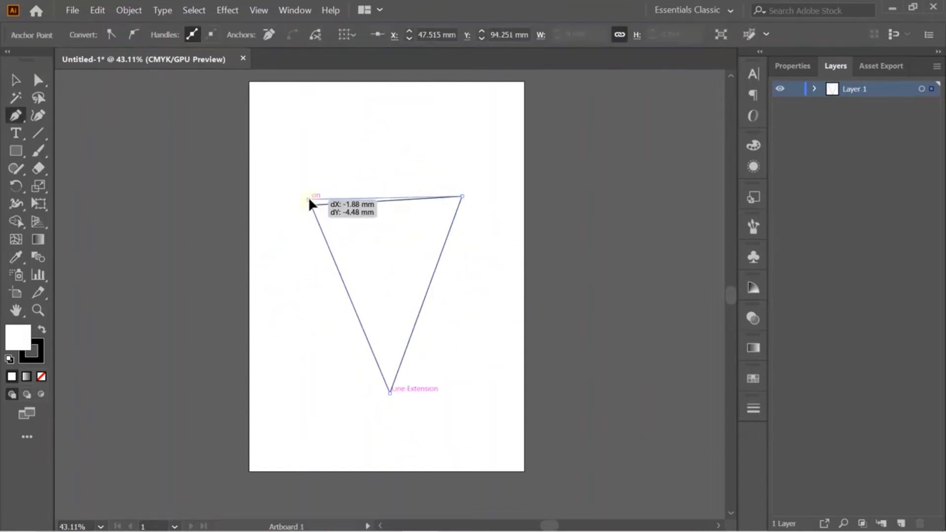
# - Bend the triangle's top edge upward into a shallow arc and lower its upper-right corner to match the left one
pyautogui.moveTo(394, 197)
pyautogui.mouseDown()
pyautogui.moveTo(395, 177)
pyautogui.moveTo(385, 183)
pyautogui.mouseUp()
pyautogui.press('a')
pyautogui.click(490, 317)
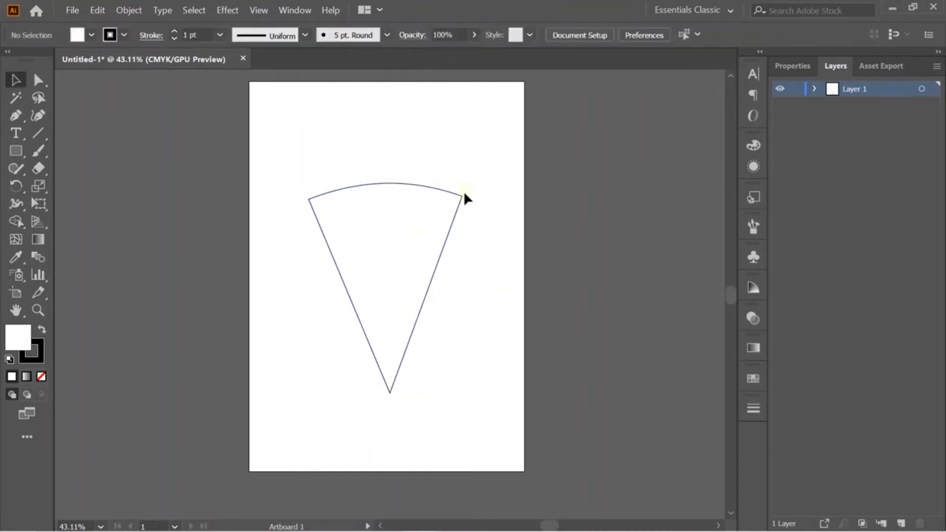
pyautogui.moveTo(462, 196); pyautogui.dragTo(461, 199)
# - Show the rulers and place a vertical guide through the slice's tip and a horizontal guide across its upper half
pyautogui.hotkey('ctrl', 'r')
pyautogui.moveTo(350, 320); pyautogui.dragTo(389, 330)
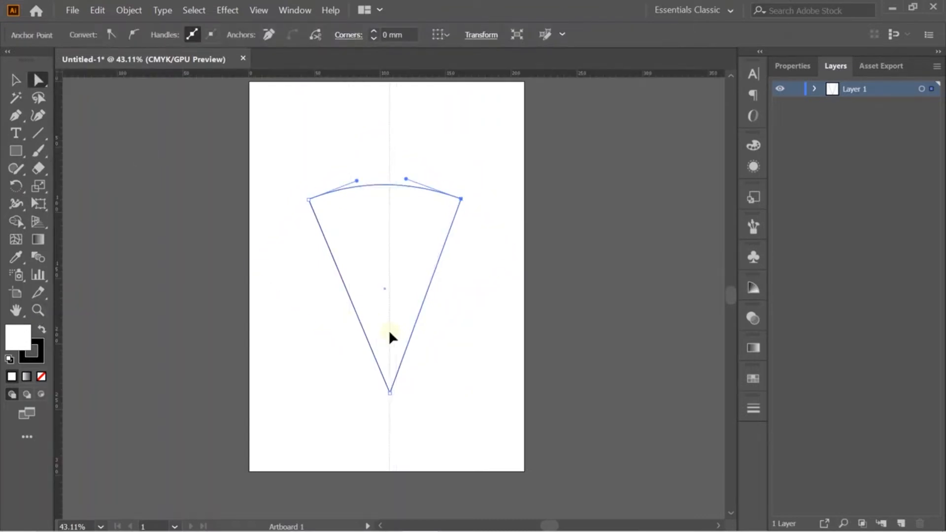
pyautogui.moveTo(376, 75); pyautogui.dragTo(401, 251)
# - Draw a small smiling mouth across the vertical guide with the Arc tool and nudge its right end point outward
pyautogui.click(41, 134)
pyautogui.moveTo(373, 285); pyautogui.dragTo(393, 298)
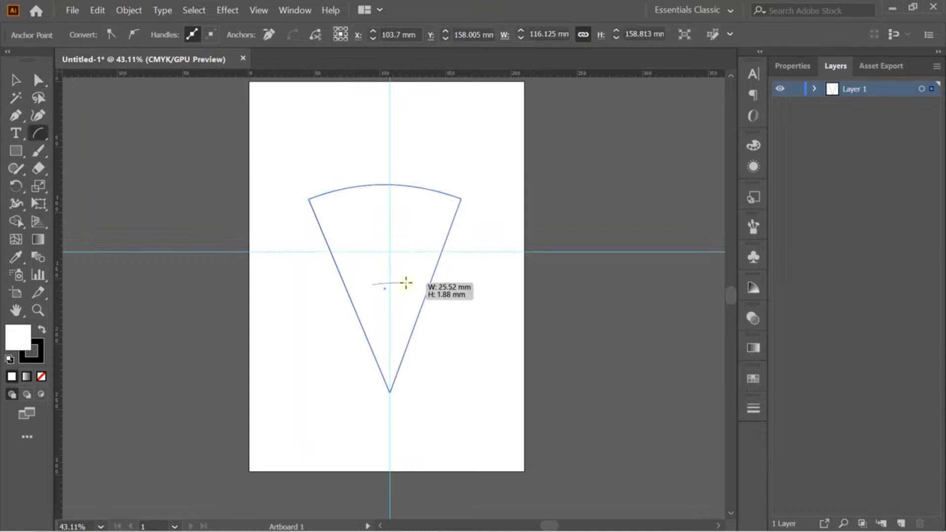
pyautogui.press('a')
pyautogui.press('p')
pyautogui.press('a')
pyautogui.click(405, 286)
pyautogui.press('Right')
pyautogui.press('Right')
pyautogui.press('Right')
pyautogui.press('Right')
pyautogui.press('Right')
pyautogui.press('Right')
pyautogui.press('Right')
pyautogui.press('Right')
pyautogui.press('Right')
pyautogui.press('Right')
pyautogui.press('Right')
pyautogui.press('Right')
pyautogui.press('v')
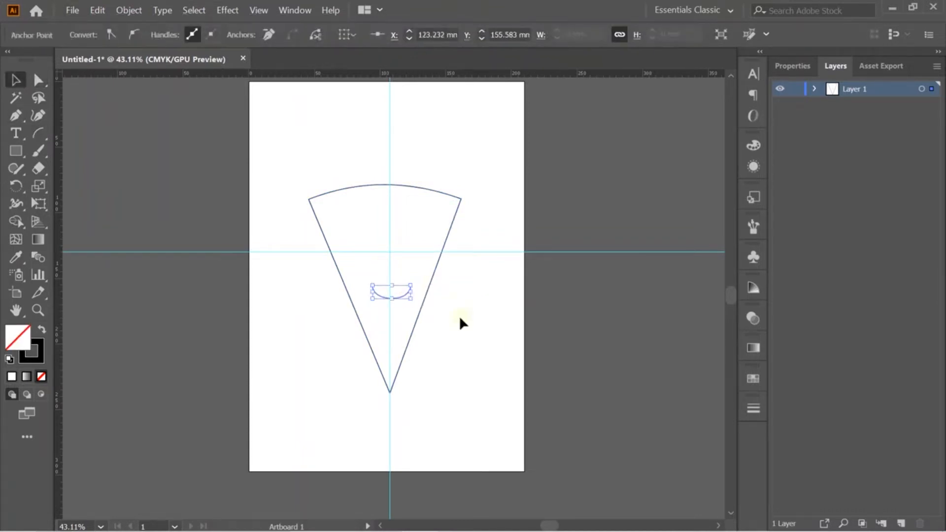
# - Centre the mouth on the vertical guide and set its stroke to 3 pt
pyautogui.click(400, 296)
pyautogui.click(174, 31)
pyautogui.click(174, 31)
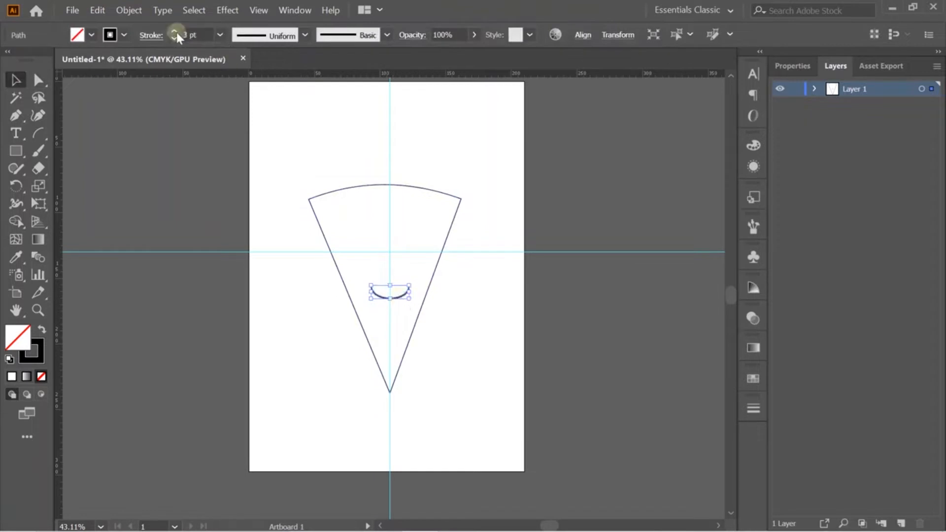
pyautogui.click(499, 353)
# - Draw two equal unfilled circles as eyes above the mouth, one on each side of the vertical guide
pyautogui.press('l')
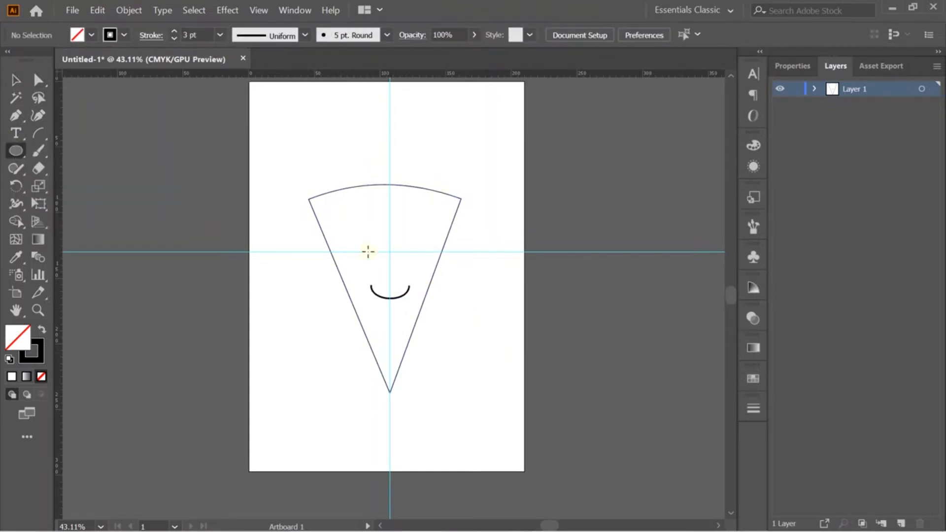
pyautogui.moveTo(351, 227)
pyautogui.mouseDown()
pyautogui.moveTo(376, 252)
pyautogui.moveTo(364, 241)
pyautogui.moveTo(415, 247)
pyautogui.moveTo(414, 239)
pyautogui.mouseUp()
pyautogui.press('v')
pyautogui.click(494, 281)
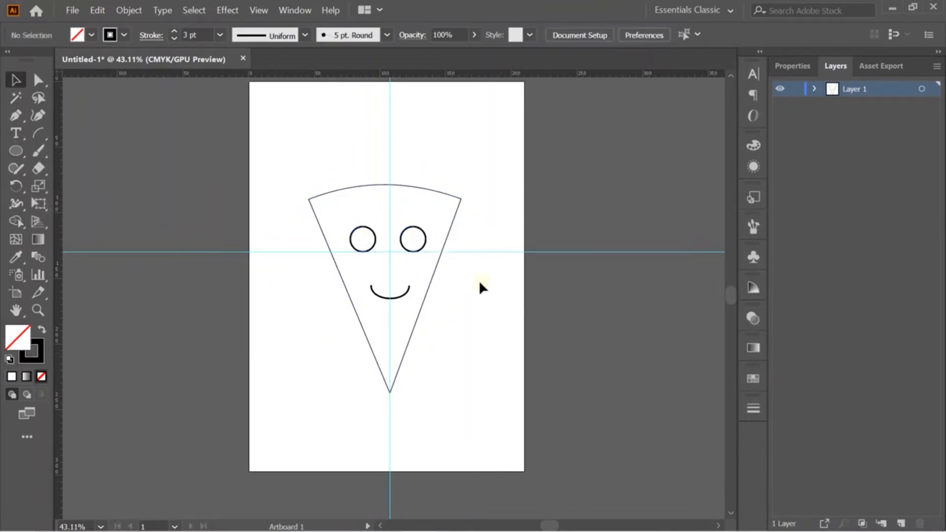
# - Add a smaller copy of the circle inside each eye as a pupil, placed low and towards the left
pyautogui.click(376, 239)
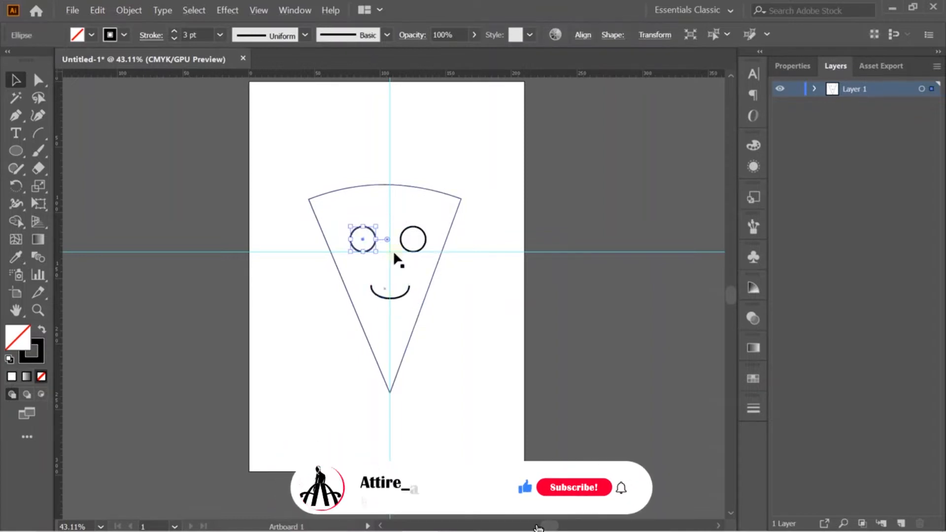
pyautogui.moveTo(376, 228); pyautogui.dragTo(370, 232)
pyautogui.click(425, 238)
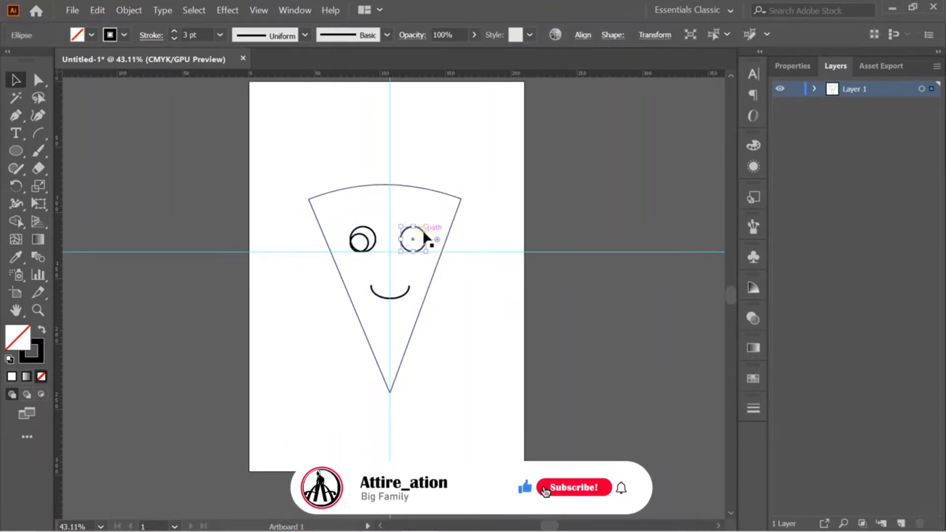
pyautogui.moveTo(425, 225); pyautogui.dragTo(420, 238)
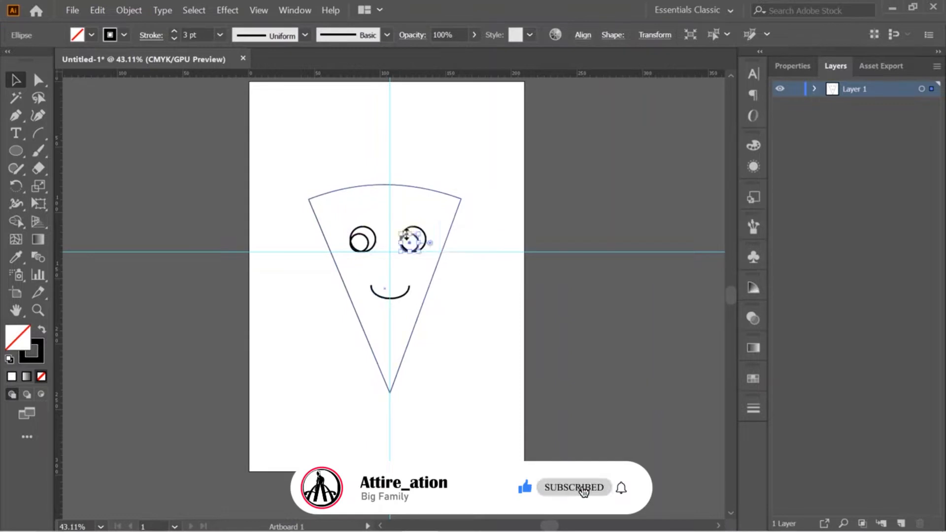
pyautogui.click(363, 241)
pyautogui.click(365, 237)
pyautogui.hotkey('ctrl', '=')
pyautogui.hotkey('ctrl', '=')
pyautogui.hotkey('ctrl', '=')
pyautogui.hotkey('ctrl', '=')
pyautogui.moveTo(391, 295); pyautogui.dragTo(395, 290)
pyautogui.moveTo(566, 300); pyautogui.dragTo(567, 296)
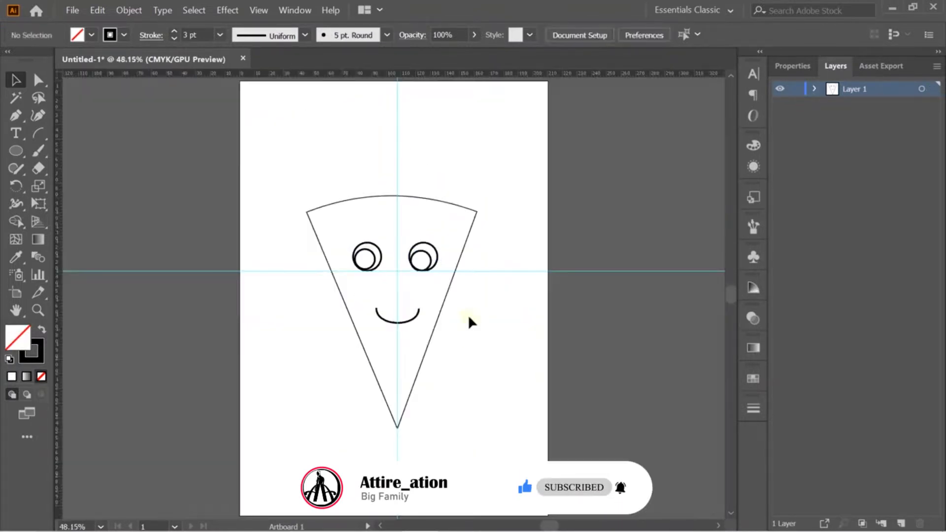
# - Match the two pupils in size and position, and divide the crust from the slice with a curved line above the eyes
pyautogui.hotkey('ctrl', '0')
pyautogui.keyDown('shift'); pyautogui.click(428, 254); pyautogui.keyUp('shift')
pyautogui.moveTo(432, 249); pyautogui.dragTo(420, 256)
pyautogui.click(375, 264)
pyautogui.click(421, 265)
pyautogui.click(484, 313)
pyautogui.click(473, 348)
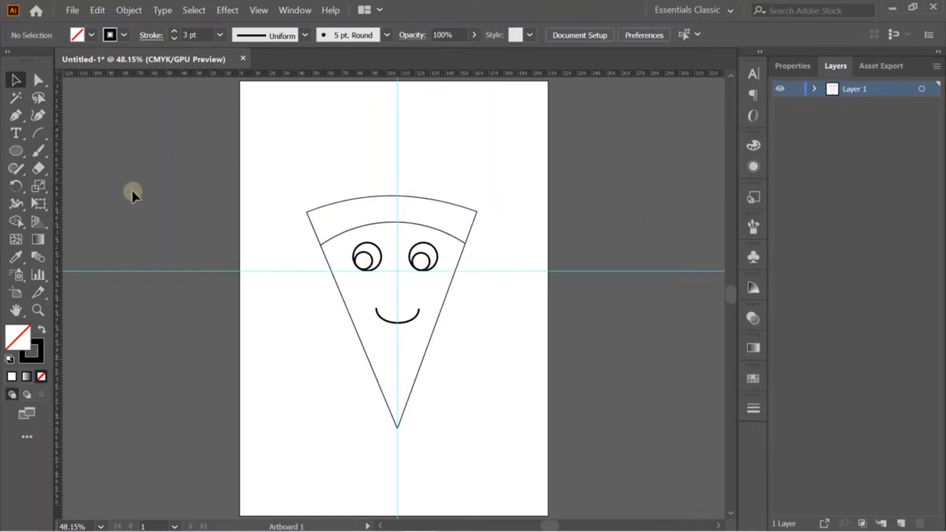
# - Add a circle on each side edge beside the mouth as cheeks and trim the parts outside the slice with Shape Builder
pyautogui.click(16, 151)
pyautogui.moveTo(311, 293)
pyautogui.mouseDown()
pyautogui.moveTo(361, 342)
pyautogui.moveTo(345, 306)
pyautogui.moveTo(444, 302)
pyautogui.mouseUp()
pyautogui.press('v')
pyautogui.keyDown('shift'); pyautogui.click(330, 320); pyautogui.keyUp('shift')
pyautogui.keyDown('shift'); pyautogui.click(354, 327); pyautogui.keyUp('shift')
pyautogui.click(16, 221)
pyautogui.keyDown('alt'); pyautogui.click(331, 302); pyautogui.keyUp('alt')
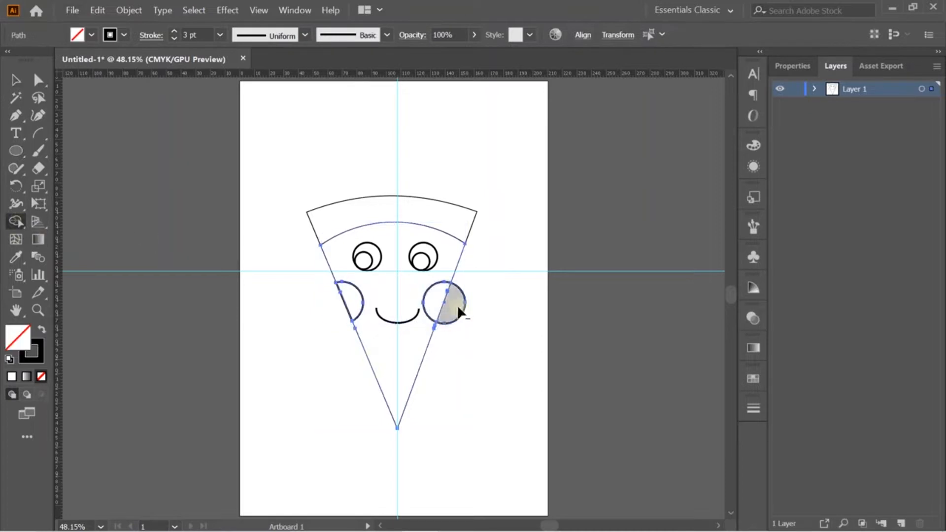
pyautogui.keyDown('alt'); pyautogui.click(457, 306); pyautogui.keyUp('alt')
# - Fill both cheek shapes with red, ff0000
pyautogui.press('v')
pyautogui.click(432, 289)
pyautogui.click(433, 288)
pyautogui.click(297, 352)
pyautogui.click(356, 287)
pyautogui.keyDown('shift'); pyautogui.click(433, 289); pyautogui.keyUp('shift')
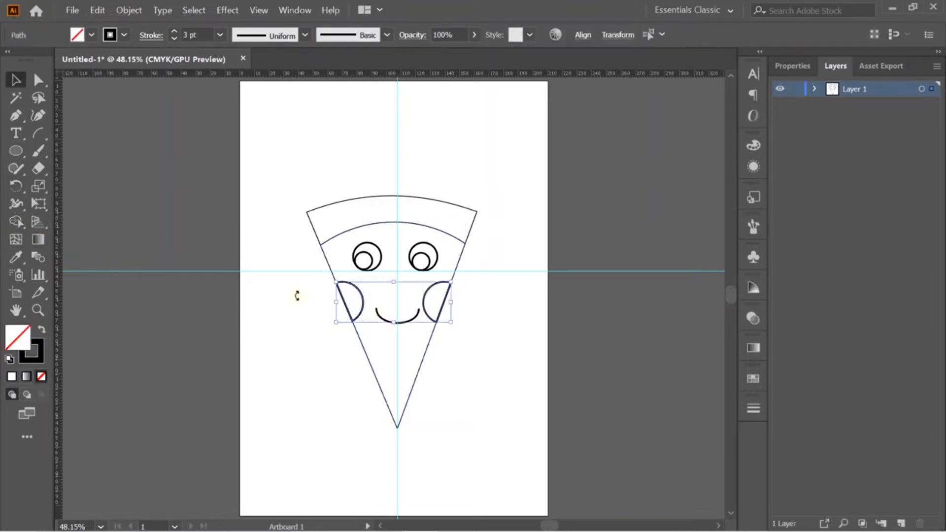
pyautogui.doubleClick(23, 335)
pyautogui.write('ff0000')
pyautogui.press('Return')
# - Swap fill and stroke on both pupils so they are solid black without an outline
pyautogui.click(363, 259)
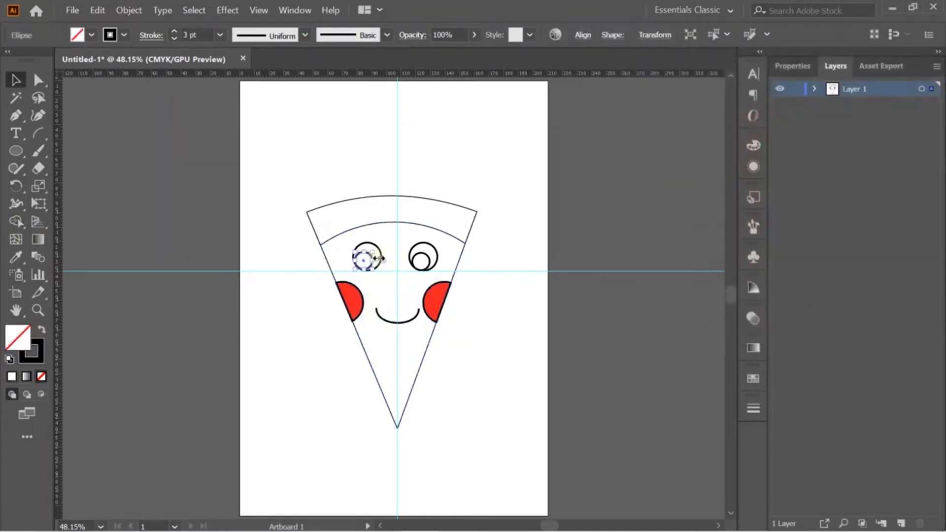
pyautogui.keyDown('shift'); pyautogui.click(421, 261); pyautogui.keyUp('shift')
pyautogui.click(42, 329)
pyautogui.click(200, 345)
# - Fill both outer eye circles with white, ffffff
pyautogui.click(375, 247)
pyautogui.keyDown('shift'); pyautogui.click(435, 250); pyautogui.keyUp('shift')
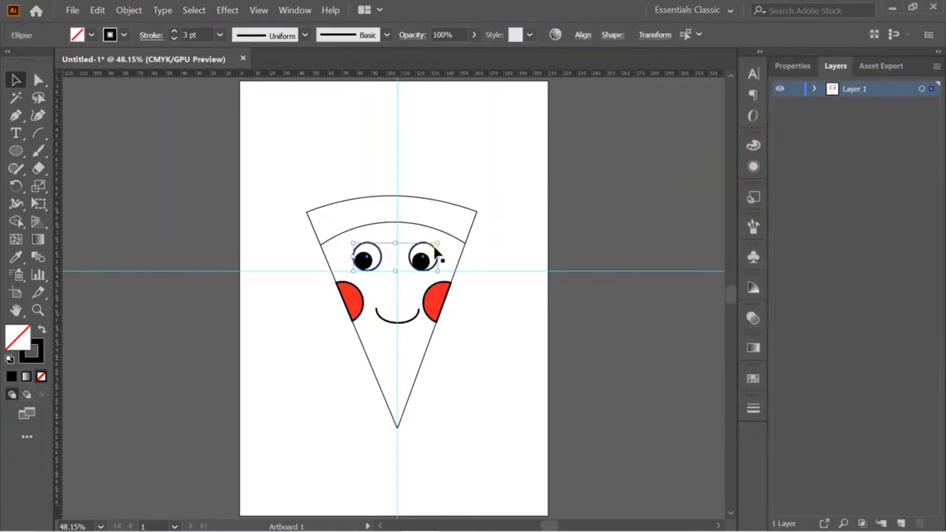
pyautogui.doubleClick(16, 336)
pyautogui.write('ffffff')
pyautogui.press('Return')
# - Fill the crust band at the top of the slice with dark reddish brown
pyautogui.click(416, 223)
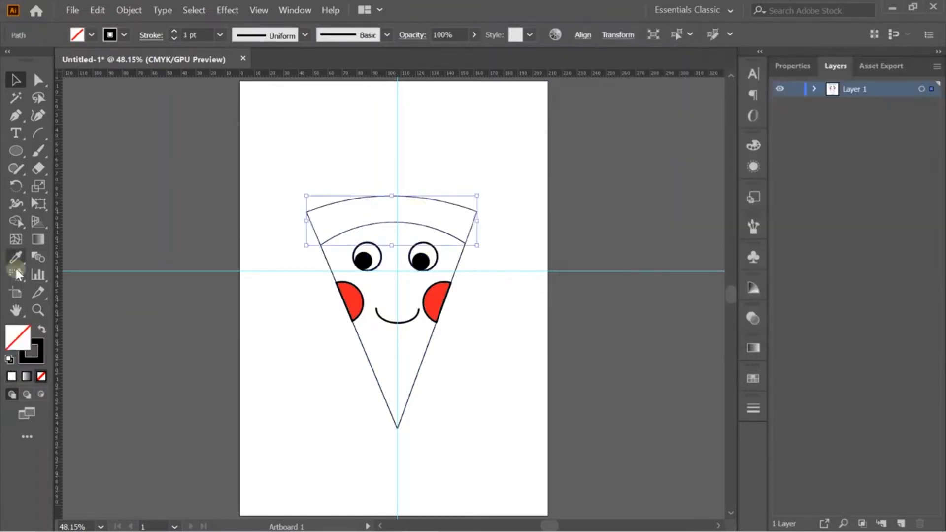
pyautogui.doubleClick(18, 337)
pyautogui.moveTo(677, 257); pyautogui.dragTo(685, 226)
pyautogui.press('Return')
pyautogui.click(481, 260)
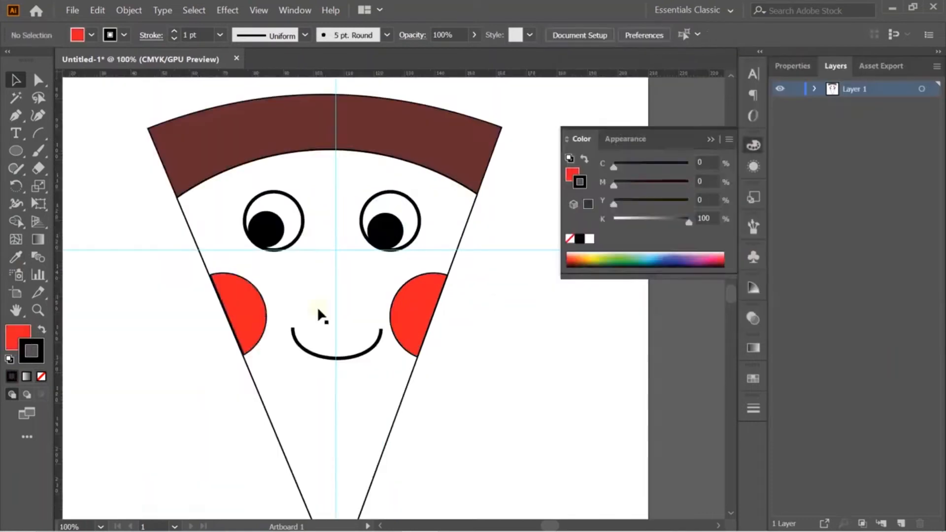
# - Apply a Zig Zag effect to the left cheek with size 0.35 mm, 65 ridges per segment and smooth points
pyautogui.click(237, 316)
pyautogui.click(227, 10)
pyautogui.moveTo(275, 144)
pyautogui.click(422, 232)
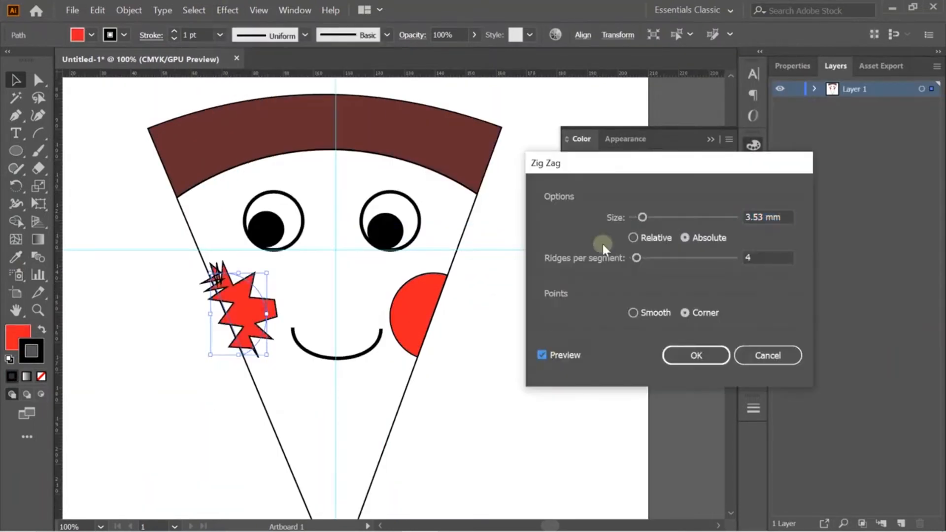
pyautogui.moveTo(645, 217); pyautogui.dragTo(631, 216)
pyautogui.moveTo(637, 257); pyautogui.dragTo(702, 257)
pyautogui.click(634, 312)
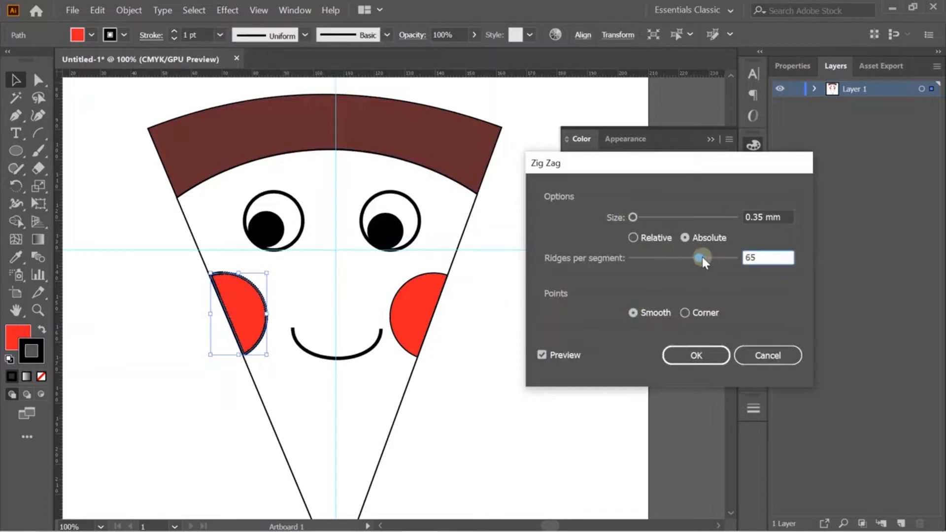
pyautogui.click(697, 356)
# - Apply a Zig Zag effect to the right cheek with size 0.35 mm, 89 ridges per segment and corner points
pyautogui.click(397, 321)
pyautogui.click(227, 10)
pyautogui.moveTo(275, 144)
pyautogui.click(423, 233)
pyautogui.click(542, 355)
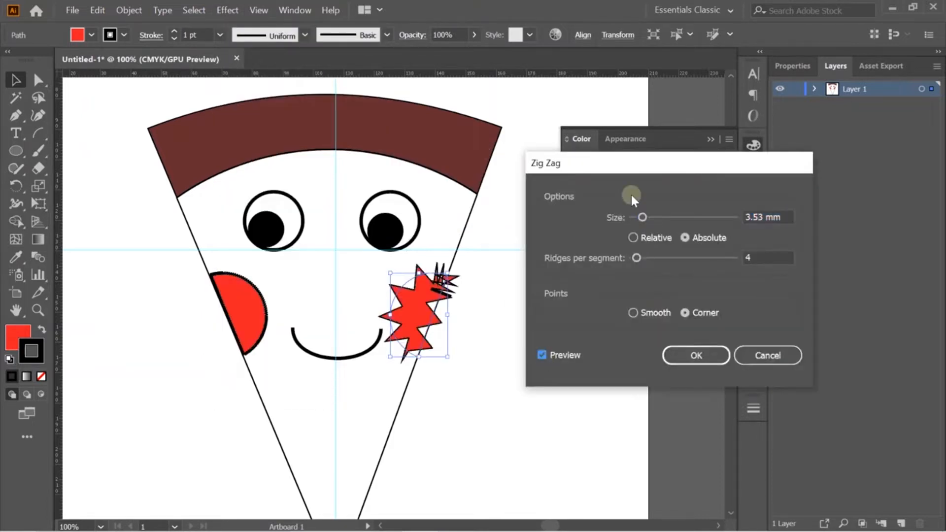
pyautogui.moveTo(642, 217); pyautogui.dragTo(634, 215)
pyautogui.moveTo(656, 256); pyautogui.dragTo(723, 256)
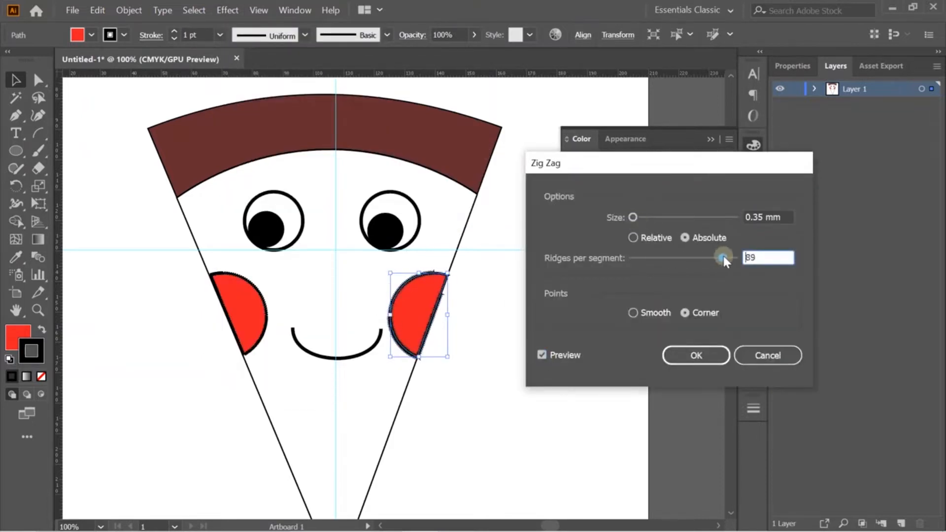
pyautogui.click(697, 355)
pyautogui.click(545, 321)
pyautogui.click(269, 228)
pyautogui.keyDown('shift'); pyautogui.click(386, 228); pyautogui.keyUp('shift')
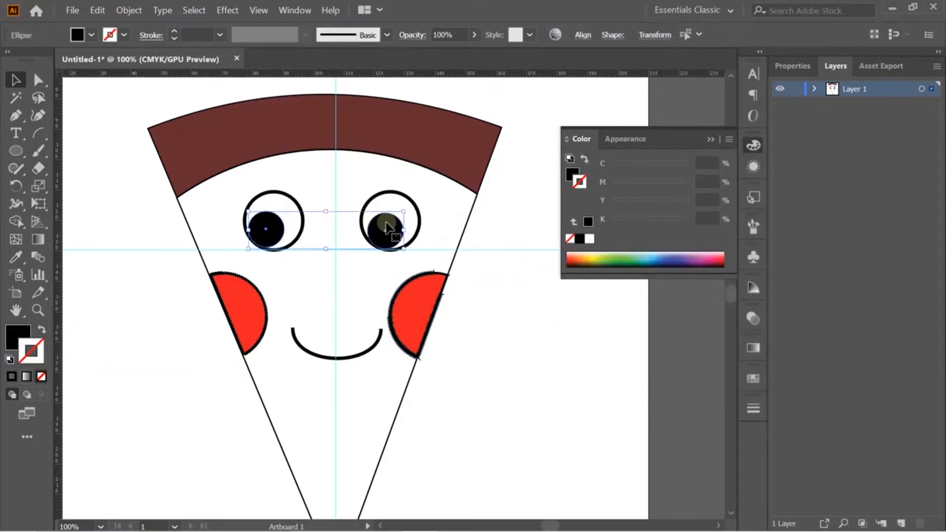
pyautogui.click(237, 10)
pyautogui.moveTo(294, 9)
pyautogui.click(143, 261)
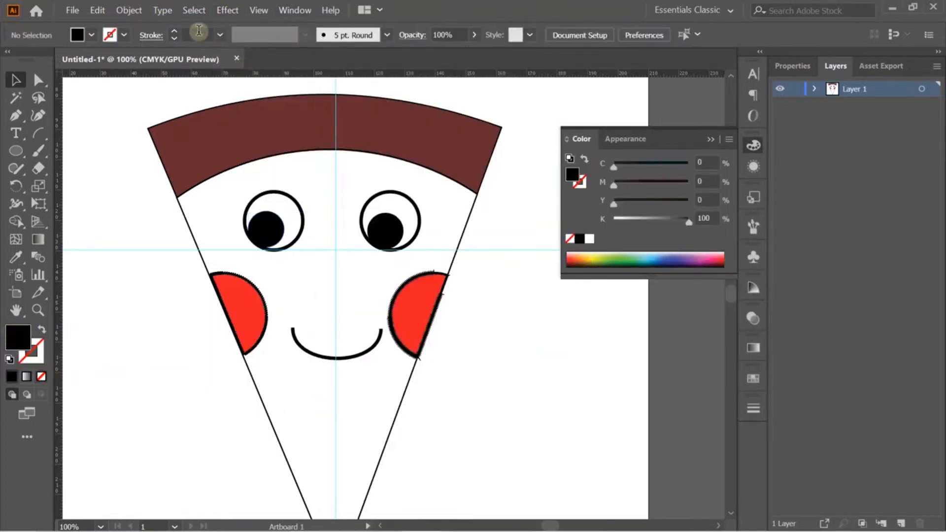
pyautogui.click(227, 9)
pyautogui.click(428, 229)
pyautogui.press('Tab')
pyautogui.press('Return')
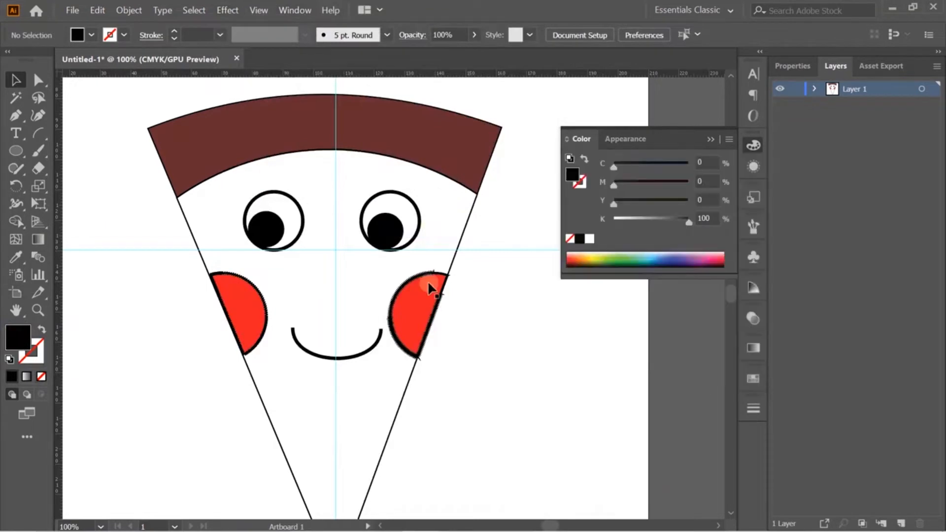
# - Apply a Zig Zag effect to the right pupil with size 0.71 mm, 43 ridges per segment and corner points
pyautogui.click(387, 228)
pyautogui.click(227, 10)
pyautogui.moveTo(295, 146)
pyautogui.click(428, 229)
pyautogui.click(537, 355)
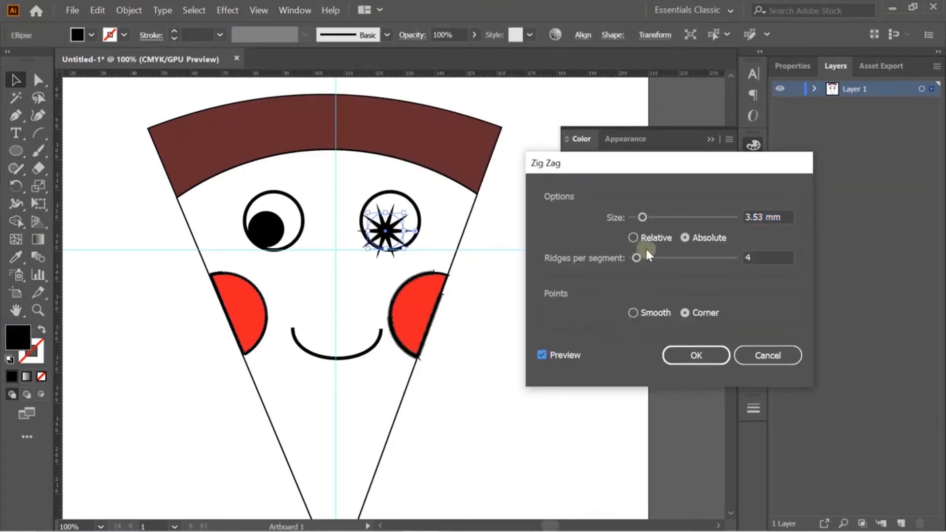
pyautogui.moveTo(636, 257); pyautogui.dragTo(675, 258)
pyautogui.moveTo(644, 217); pyautogui.dragTo(636, 217)
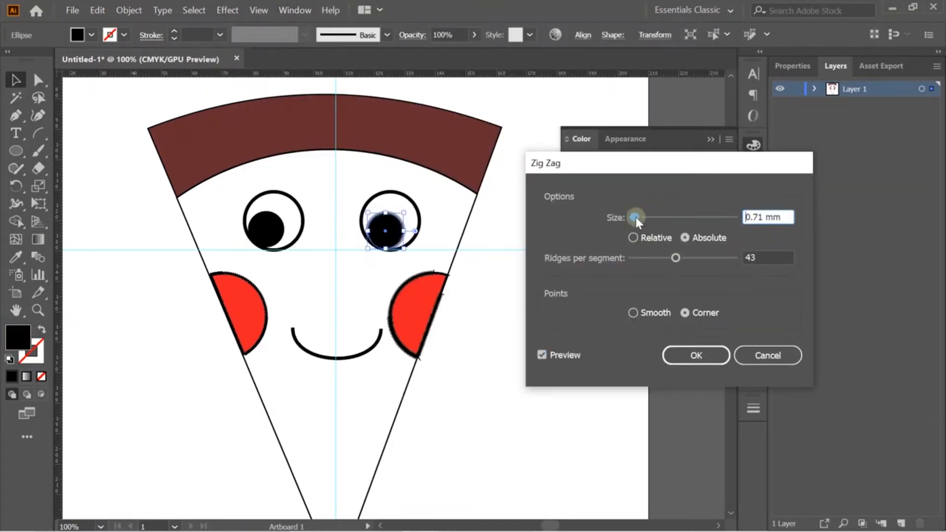
pyautogui.click(689, 362)
# - Apply a Zig Zag effect to the left pupil, with a reduced size and more ridges per segment, for a fine fuzzy edge
pyautogui.click(266, 229)
pyautogui.press('i')
pyautogui.click(227, 9)
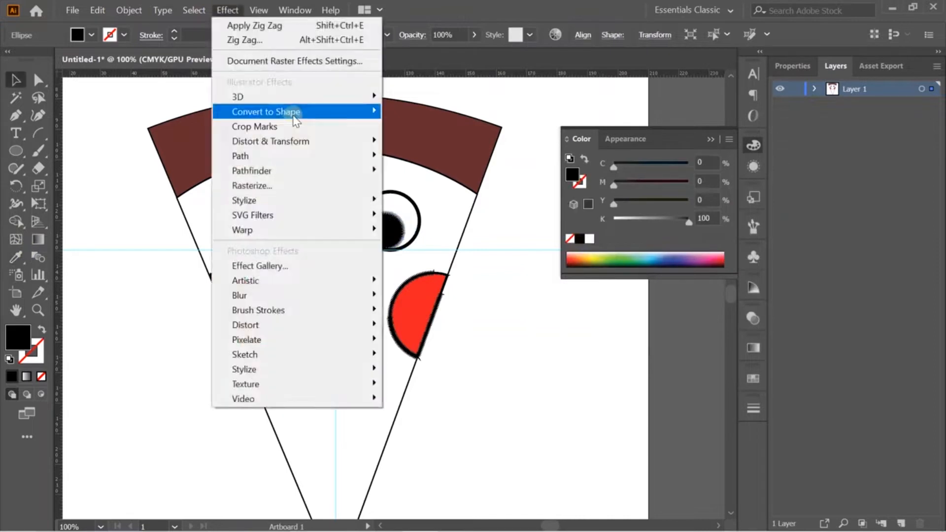
pyautogui.click(296, 126)
pyautogui.hotkey('ctrl', 'z')
pyautogui.click(227, 10)
pyautogui.moveTo(345, 141)
pyautogui.click(428, 229)
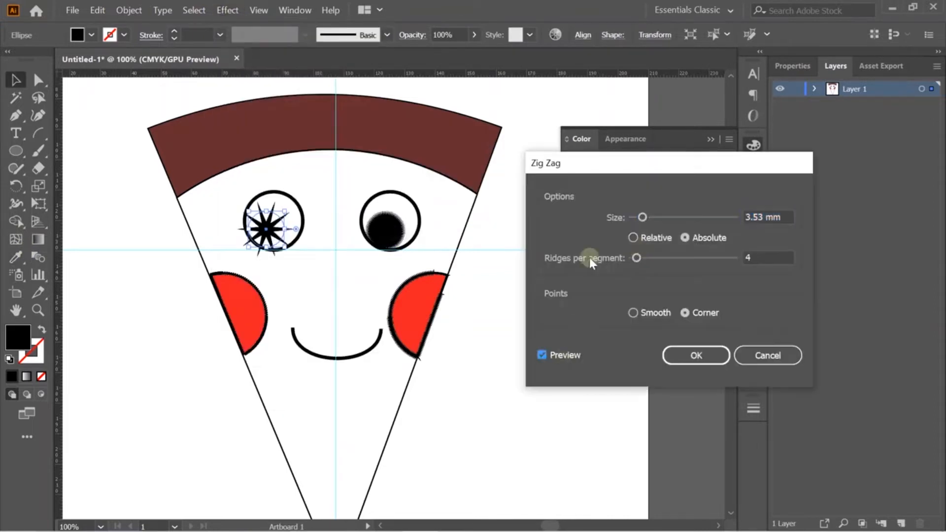
pyautogui.moveTo(644, 217); pyautogui.dragTo(634, 221)
pyautogui.moveTo(637, 258); pyautogui.dragTo(676, 259)
pyautogui.click(685, 356)
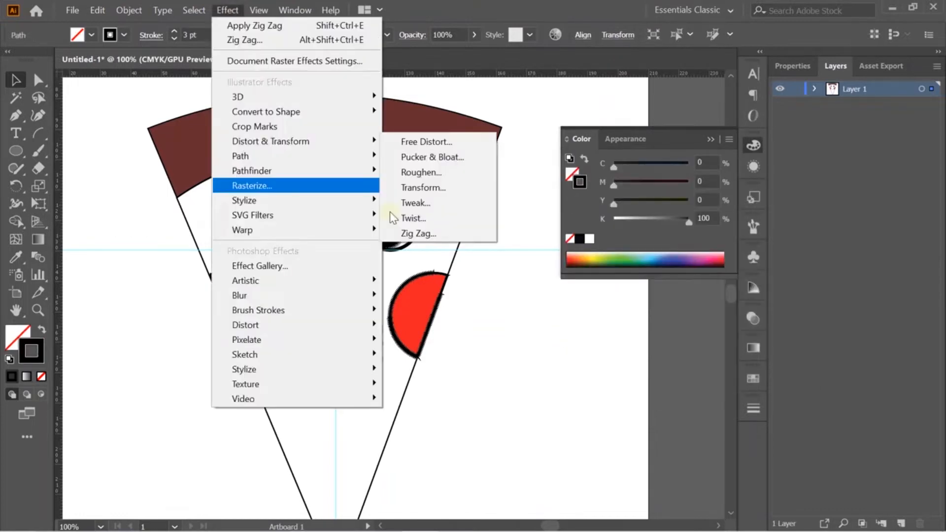
# - Apply a Zig Zag effect to the smile line with a small size, more ridges per segment and smooth points
pyautogui.click(419, 233)
pyautogui.moveTo(635, 217); pyautogui.dragTo(633, 217)
pyautogui.moveTo(637, 258); pyautogui.dragTo(694, 258)
pyautogui.click(633, 312)
pyautogui.click(697, 355)
pyautogui.click(526, 391)
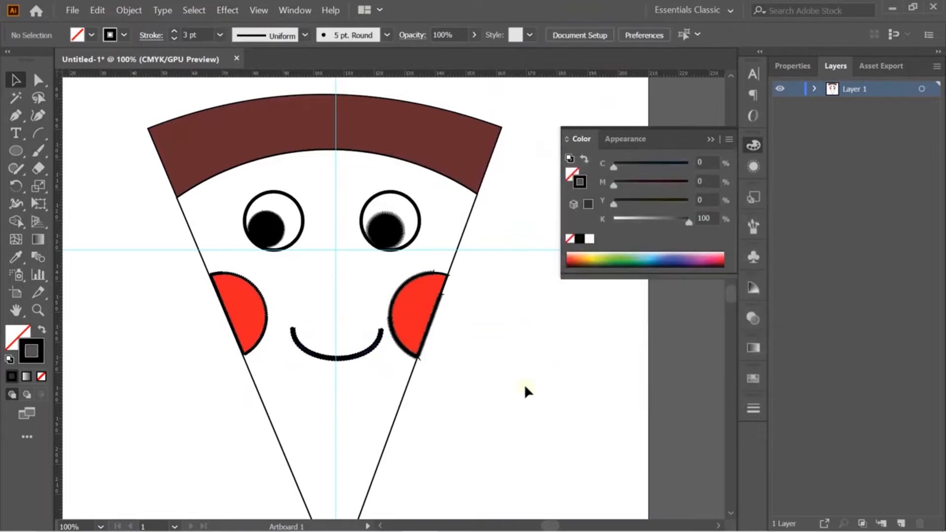
# - Apply a Zig Zag effect to the crust and slice outlines with an absolute size of 1 mm, 90 ridges per segment and smooth points
pyautogui.click(363, 165)
pyautogui.click(226, 10)
pyautogui.moveTo(276, 101)
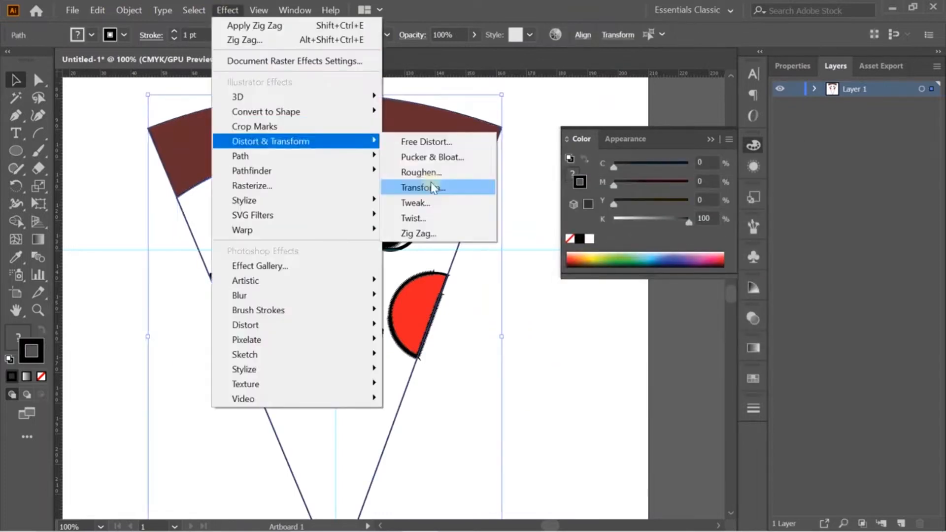
pyautogui.click(418, 233)
pyautogui.click(542, 355)
pyautogui.moveTo(640, 217)
pyautogui.mouseDown()
pyautogui.moveTo(631, 221)
pyautogui.moveTo(641, 218)
pyautogui.mouseUp()
pyautogui.write('1')
pyautogui.moveTo(637, 257); pyautogui.dragTo(735, 257)
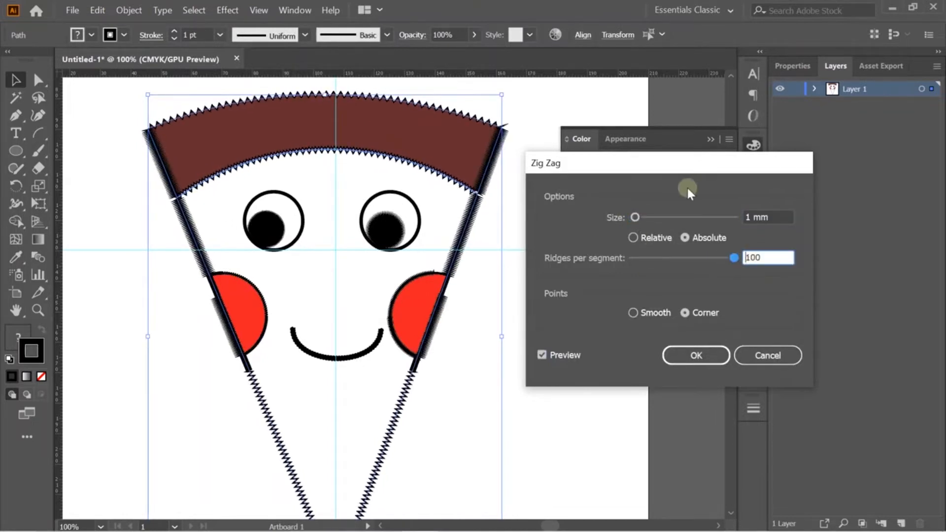
pyautogui.click(631, 314)
pyautogui.click(722, 254)
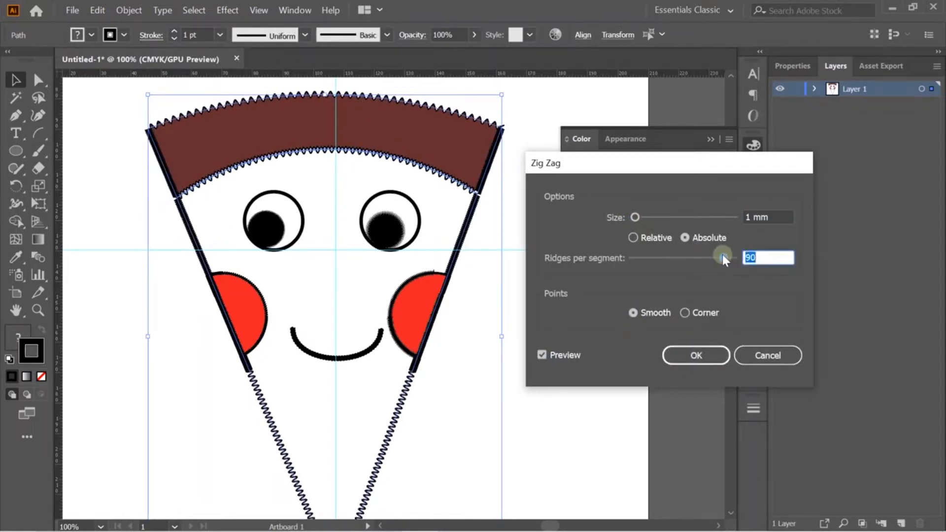
pyautogui.click(697, 356)
# - Fill the slice body below the crust with a cheese yellow
pyautogui.click(535, 348)
pyautogui.hotkey('ctrl', '0')
pyautogui.click(416, 344)
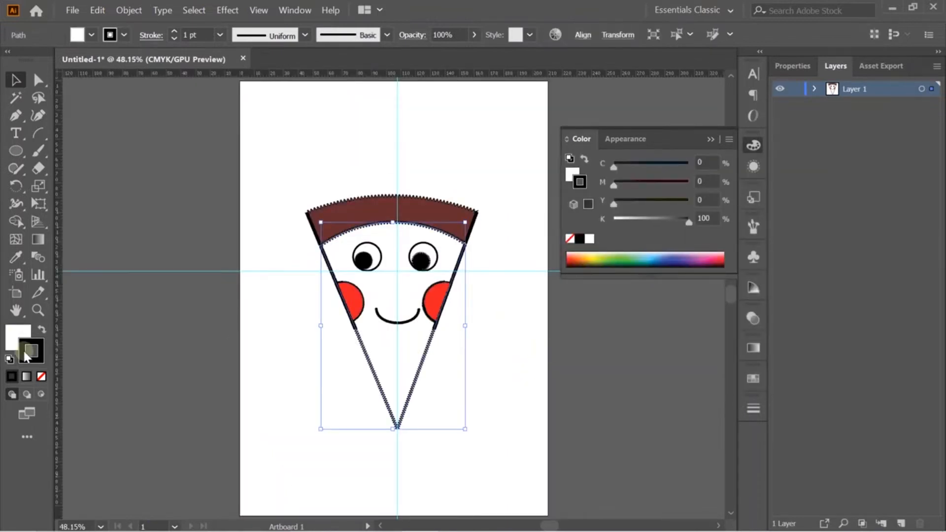
pyautogui.moveTo(614, 204); pyautogui.dragTo(620, 221)
pyautogui.click(573, 220)
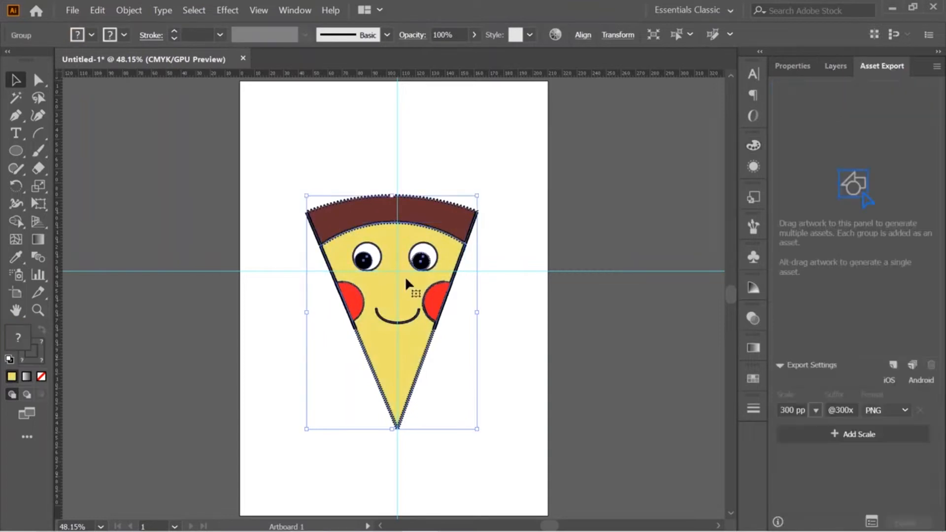
# - Add the grouped pizza artwork as an export asset and export it as a 300 ppi PNG to the Embroidery folder
pyautogui.moveTo(408, 281); pyautogui.dragTo(834, 157)
pyautogui.click(926, 527)
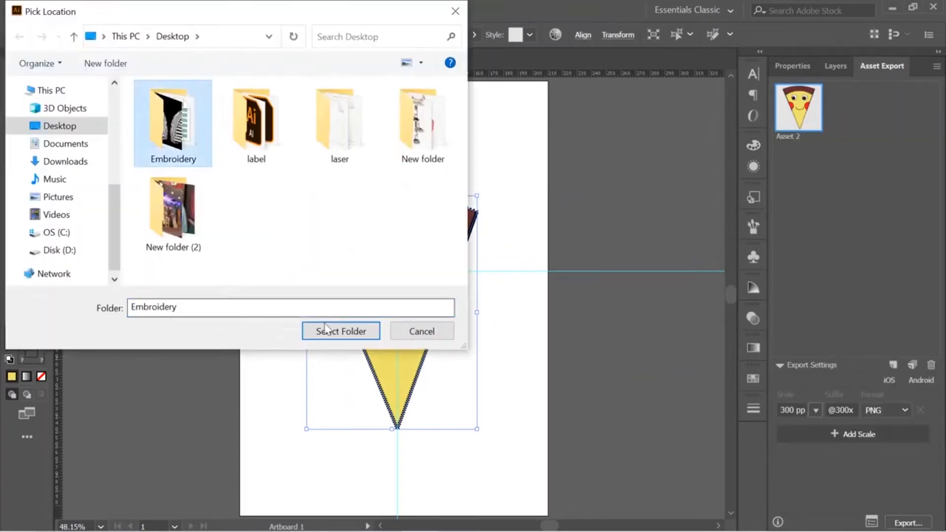
pyautogui.click(337, 330)
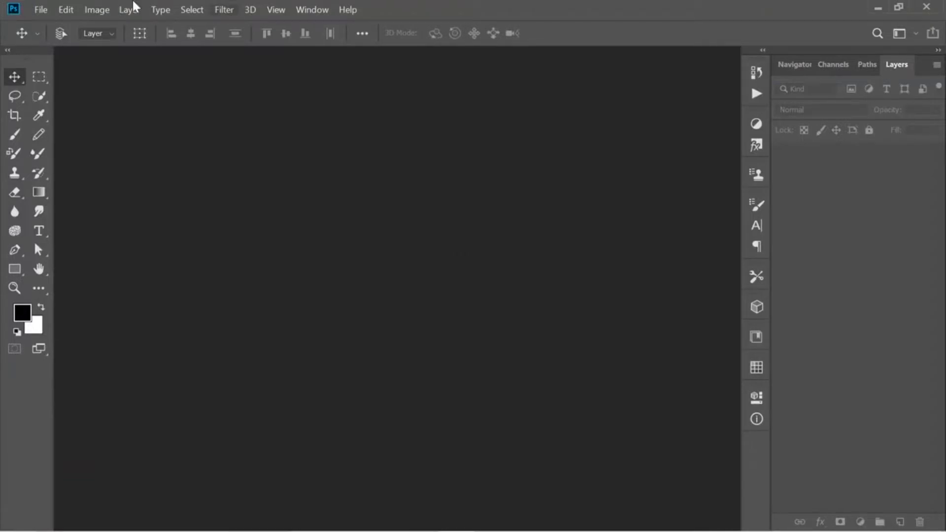
pyautogui.hotkey('ctrl', 'o')
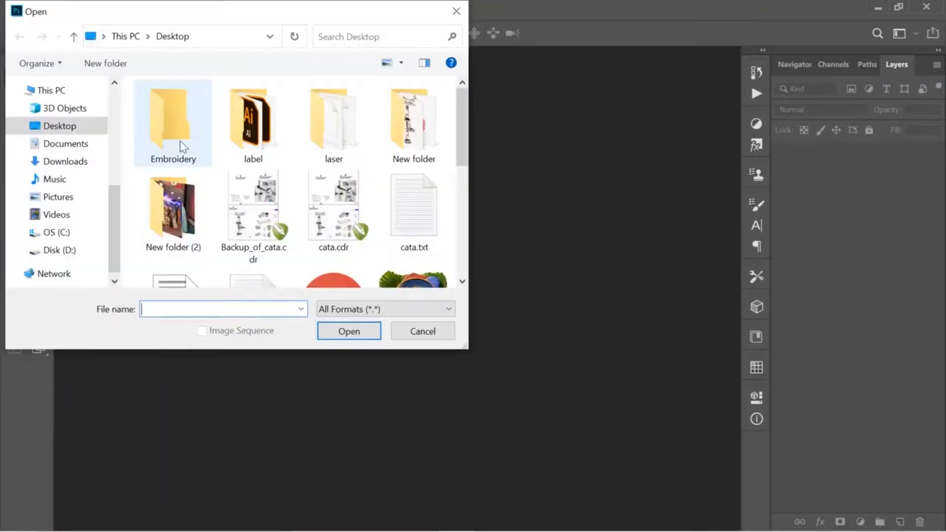
pyautogui.doubleClick(182, 147)
pyautogui.scroll(-2, 463, 109)
pyautogui.scroll(2, 464, 101)
pyautogui.click(334, 129)
pyautogui.click(359, 332)
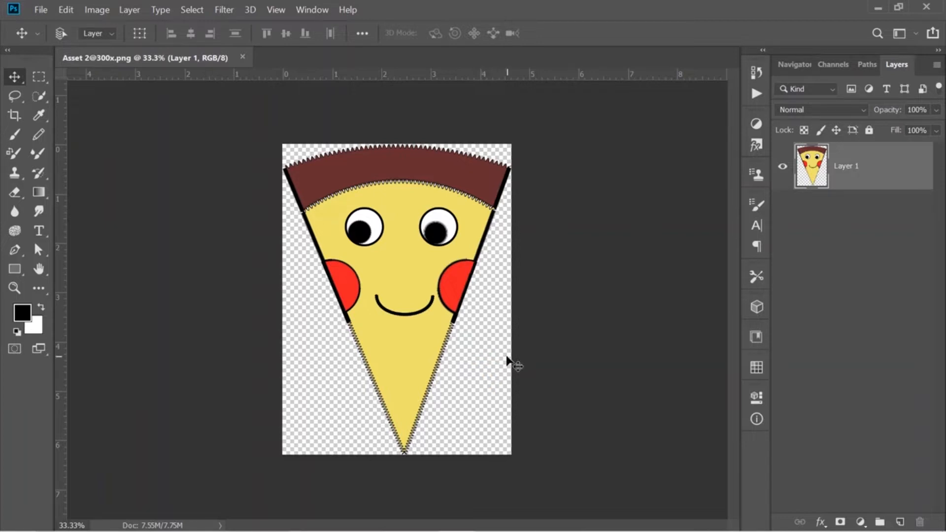
# - Start a Generate Normal Map filter on the pizza layer and change the preview object to Cube
pyautogui.click(244, 13)
pyautogui.moveTo(224, 15)
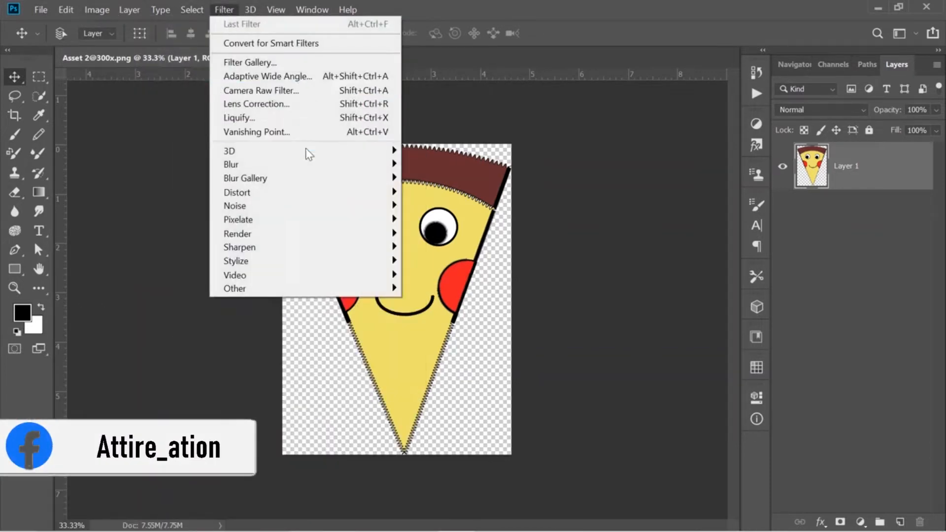
pyautogui.moveTo(308, 153)
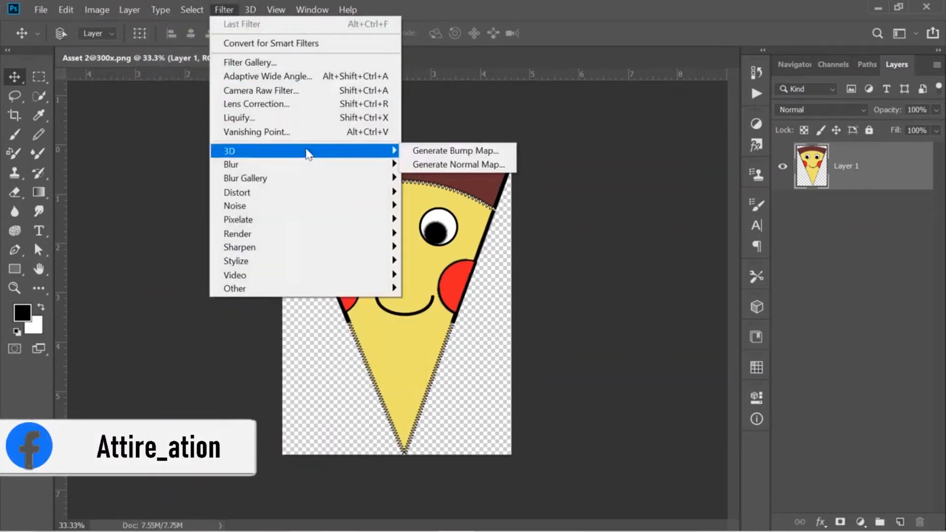
pyautogui.click(475, 167)
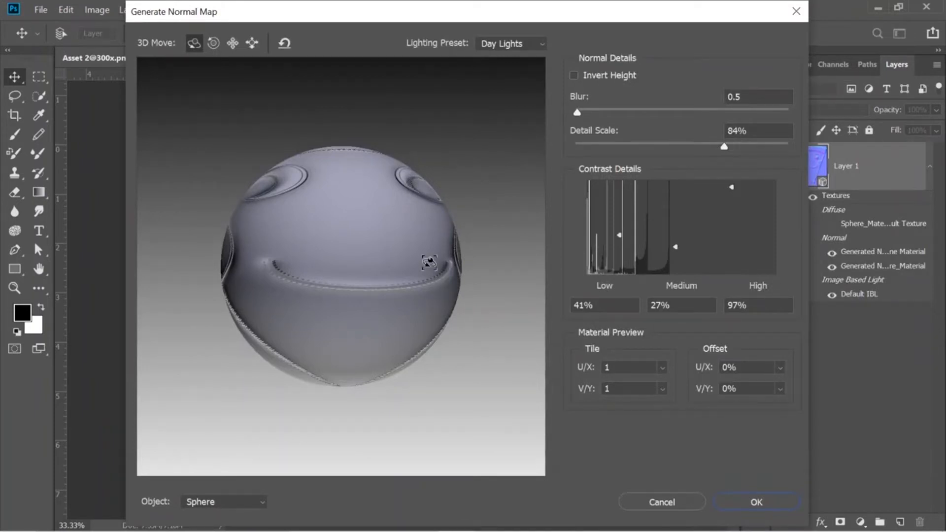
pyautogui.moveTo(398, 286); pyautogui.dragTo(428, 254)
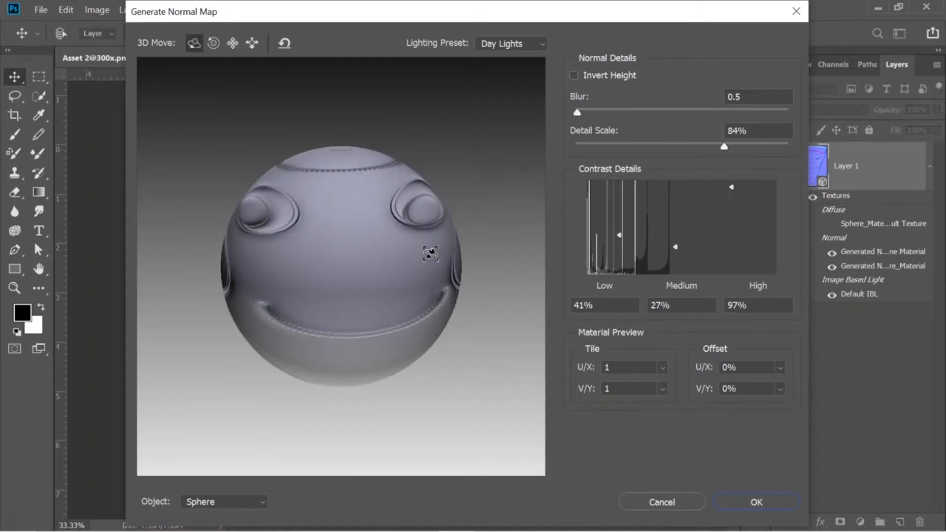
pyautogui.click(255, 508)
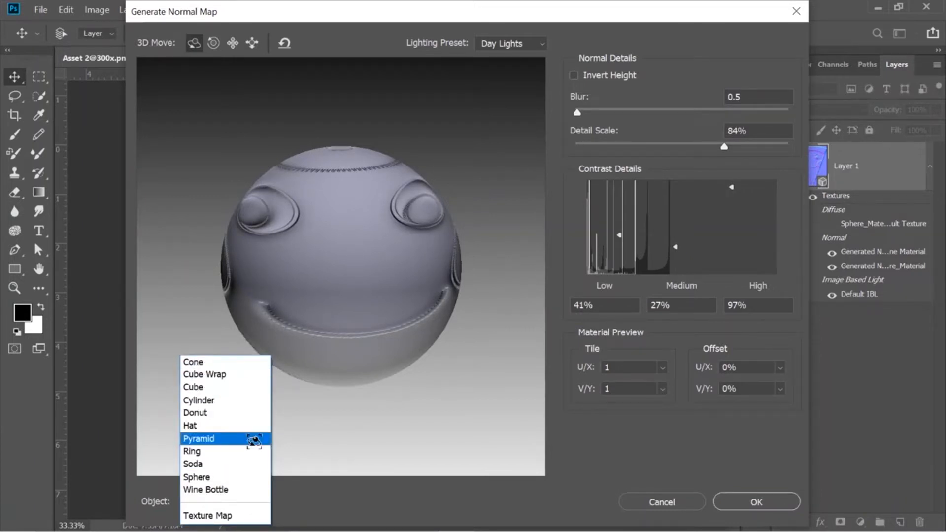
pyautogui.click(220, 387)
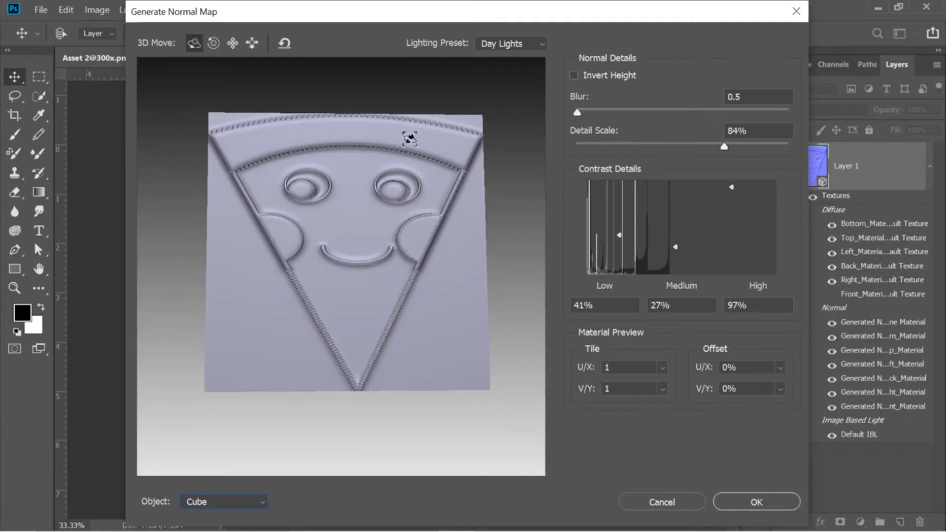
# - Compare the normal map's relief with and without inverted height, and view the cube from an angle
pyautogui.click(575, 76)
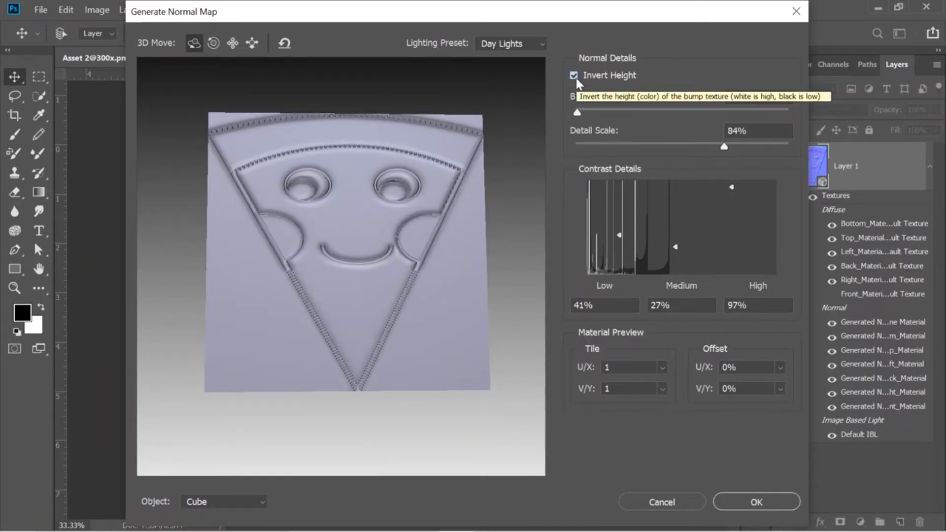
pyautogui.click(575, 76)
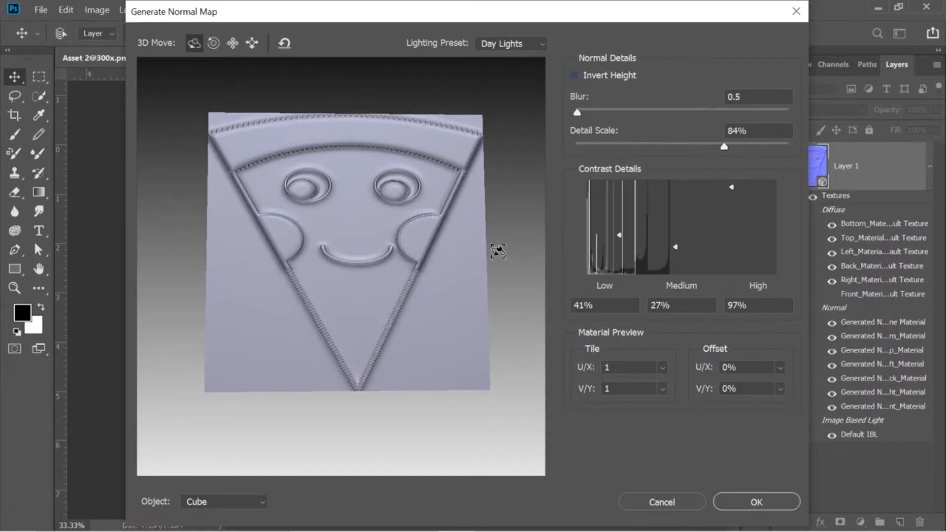
pyautogui.moveTo(498, 249); pyautogui.dragTo(440, 320)
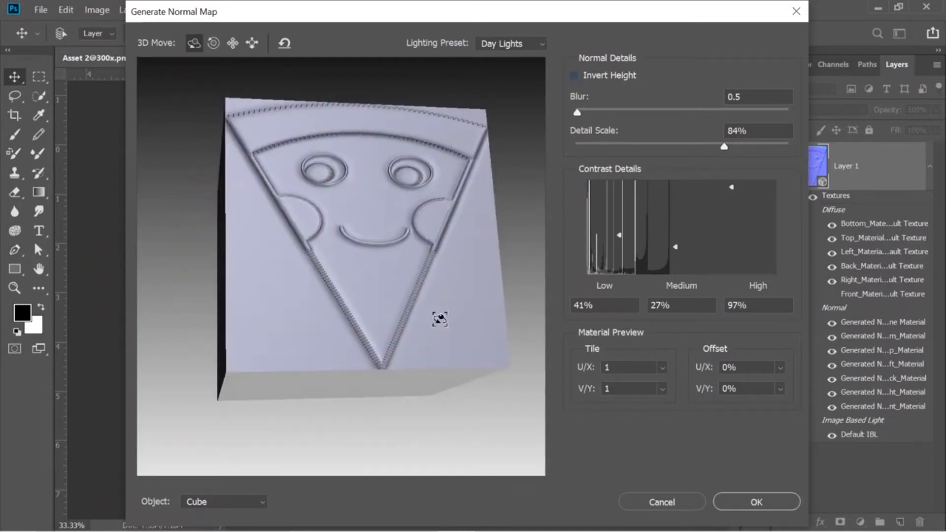
# - Set the normal map's contrast details to 72% low and 37% medium, and apply the filter to the pizza layer
pyautogui.moveTo(620, 235); pyautogui.dragTo(621, 207)
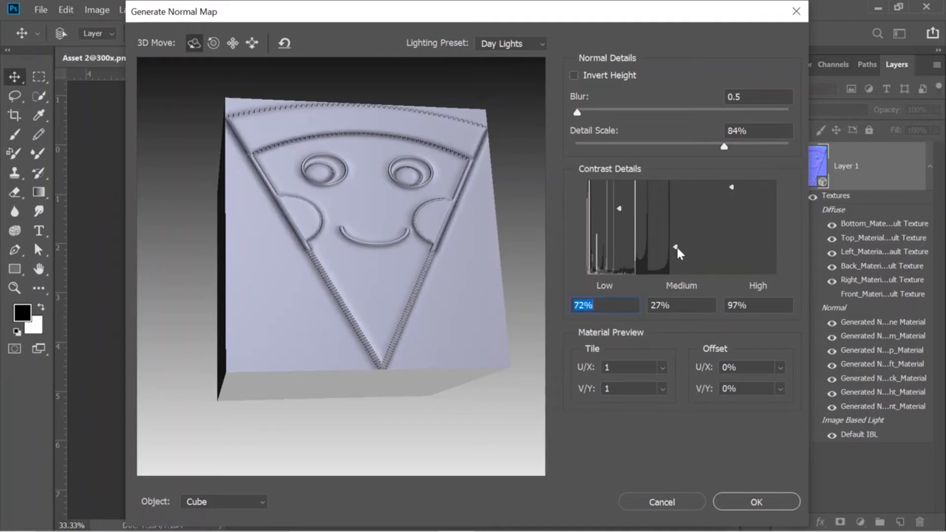
pyautogui.moveTo(676, 247)
pyautogui.mouseDown()
pyautogui.moveTo(675, 191)
pyautogui.moveTo(678, 236)
pyautogui.mouseUp()
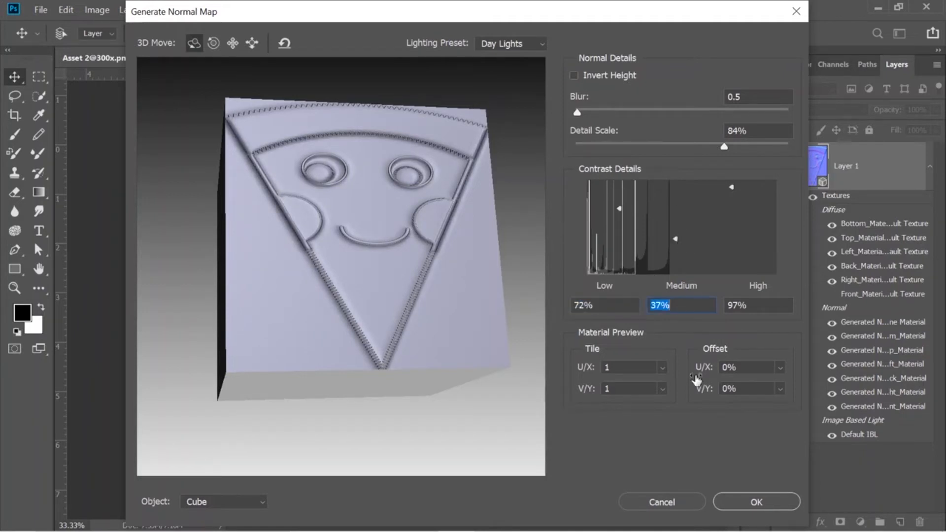
pyautogui.click(757, 502)
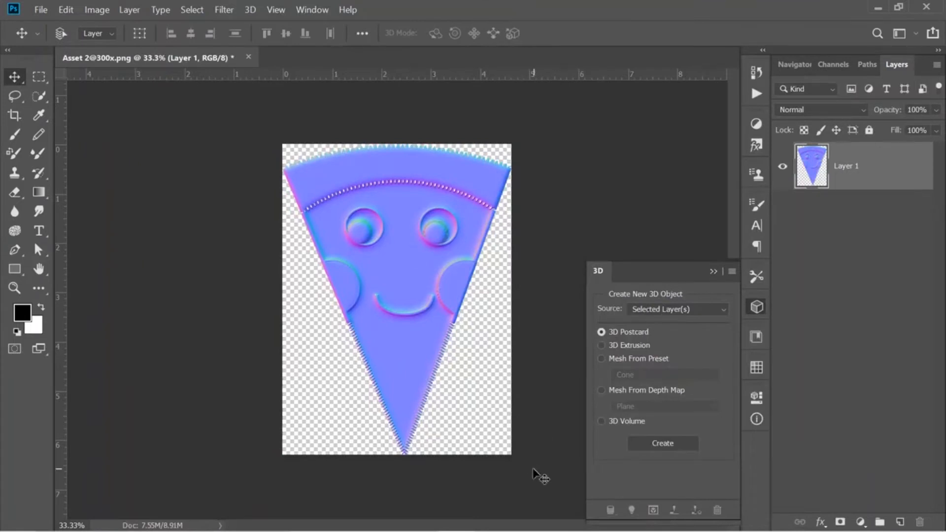
pyautogui.click(718, 270)
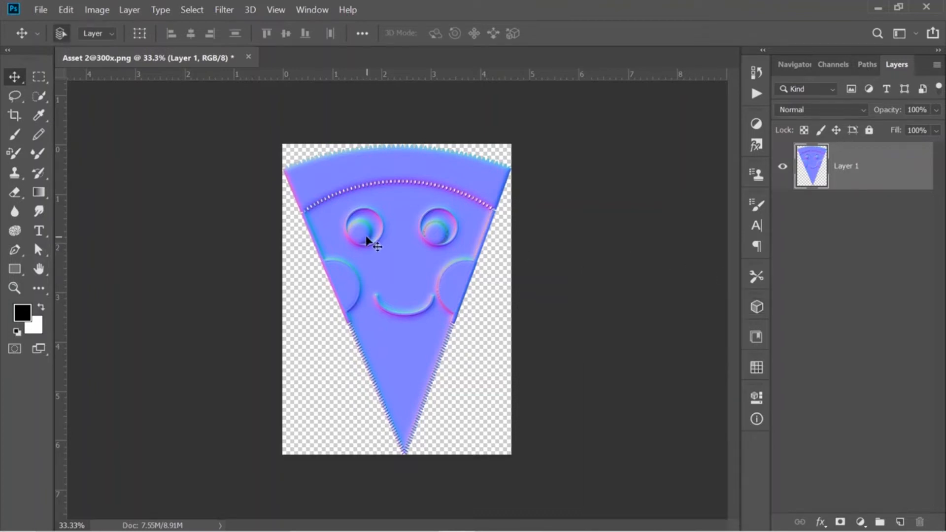
# - Save a PNG copy named "Pizza normal map" in the Embroidery folder, and undo the normal map filter on the layer
pyautogui.hotkey('ctrl', 'shift', 's')
pyautogui.write('Pizza no')
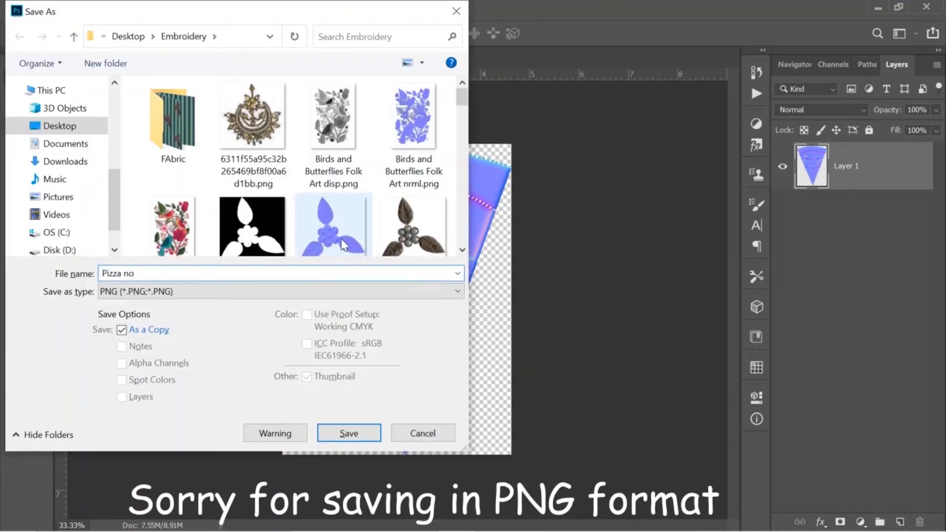
pyautogui.write('rmal map')
pyautogui.press('Return')
pyautogui.click(544, 138)
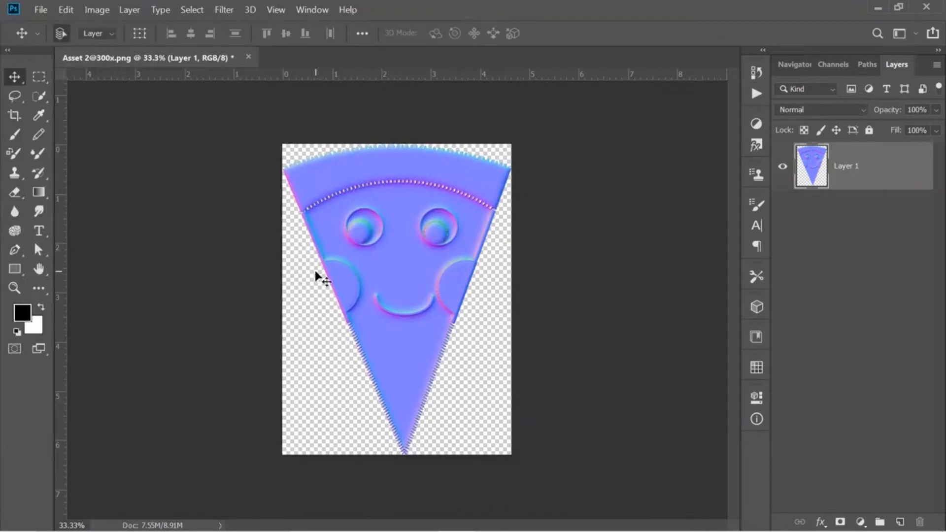
pyautogui.hotkey('ctrl', 'z')
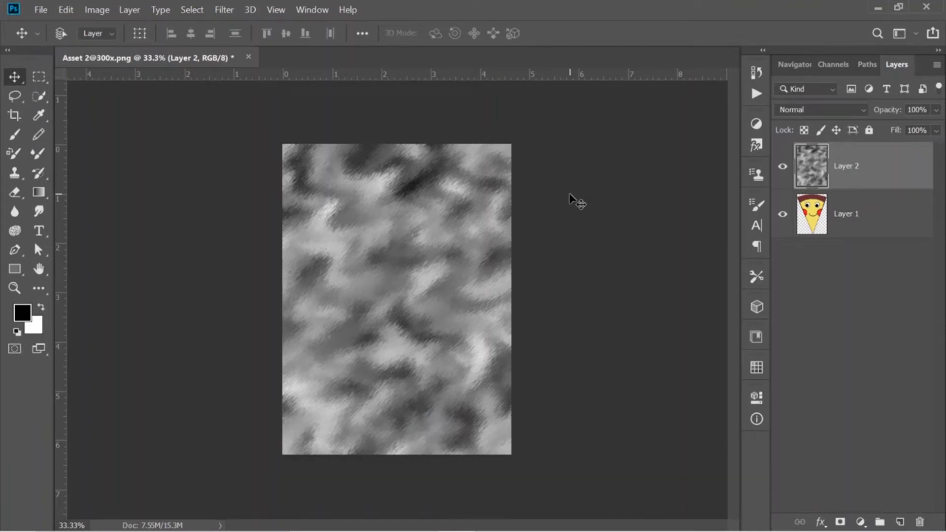
pyautogui.click(228, 10)
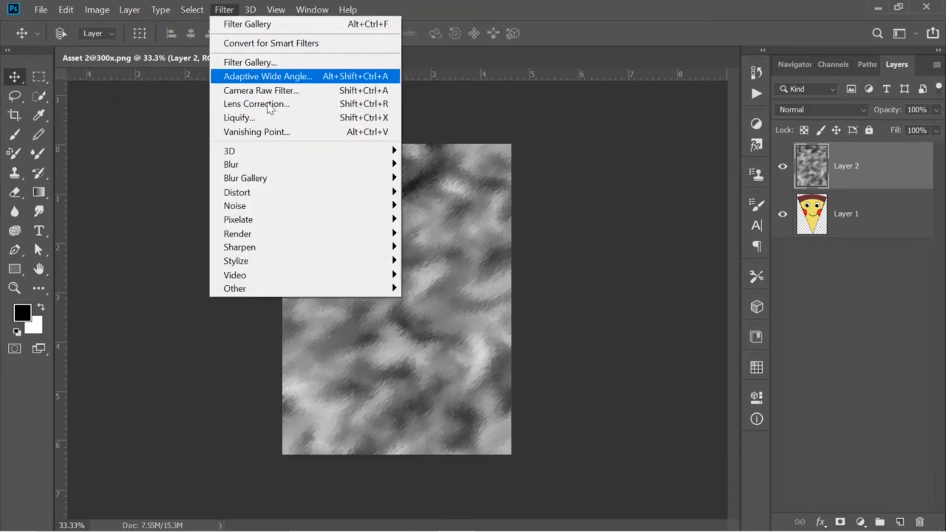
pyautogui.moveTo(365, 234)
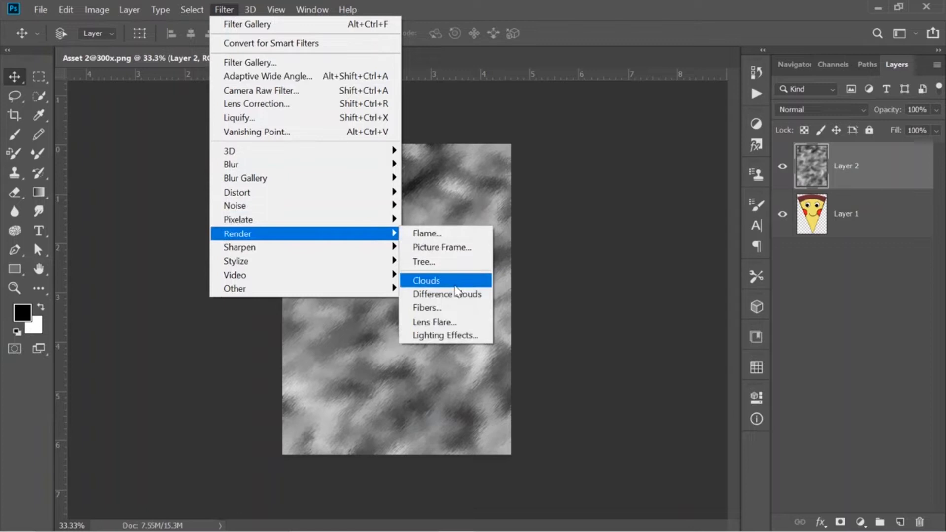
pyautogui.click(454, 283)
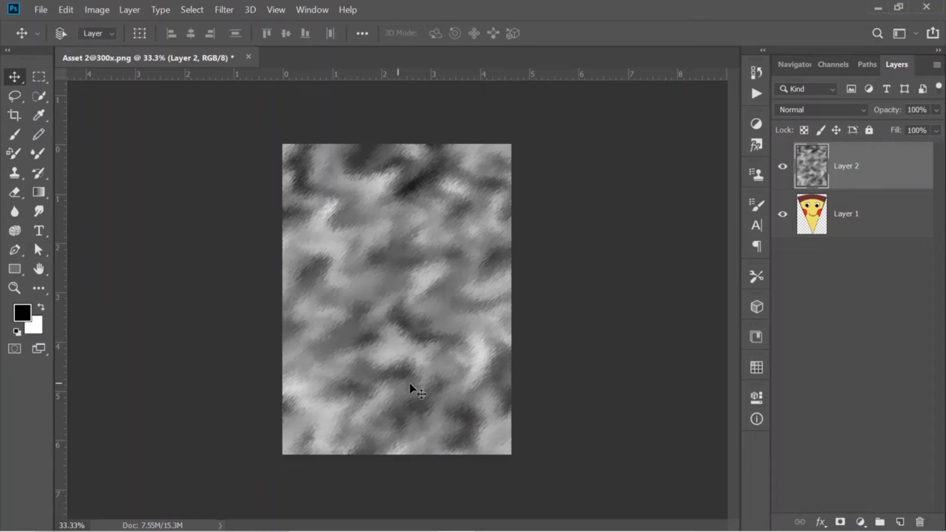
# - Apply the Sprayed Strokes filter to Layer 2 with stroke length 17, spray radius 24 and Right Diagonal direction
pyautogui.click(227, 9)
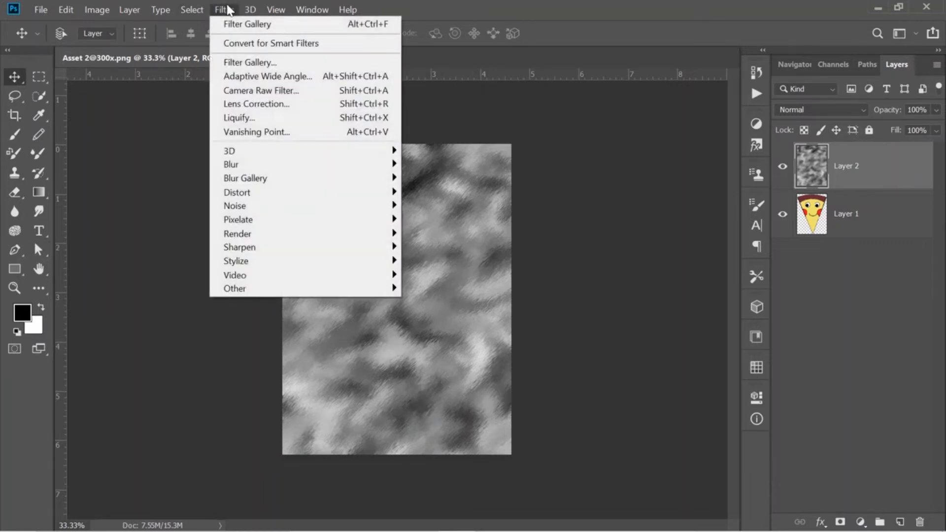
pyautogui.click(255, 61)
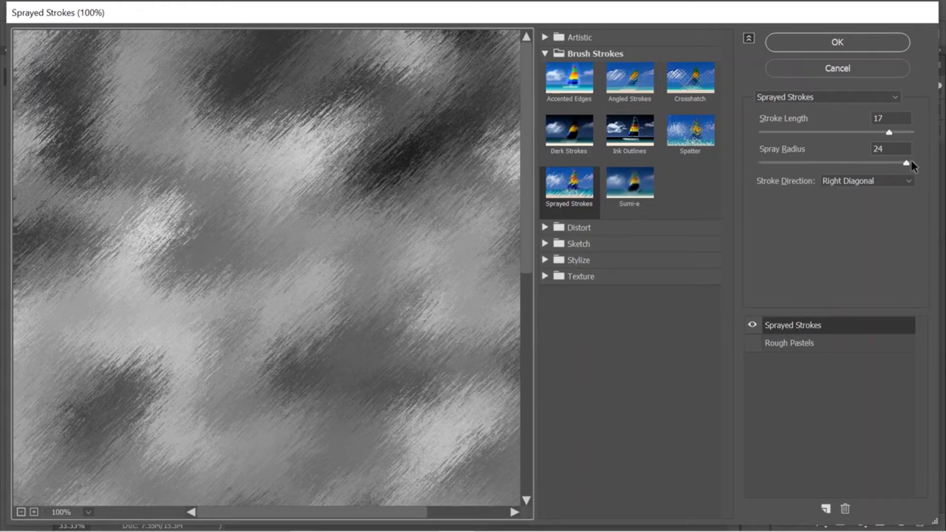
pyautogui.click(833, 43)
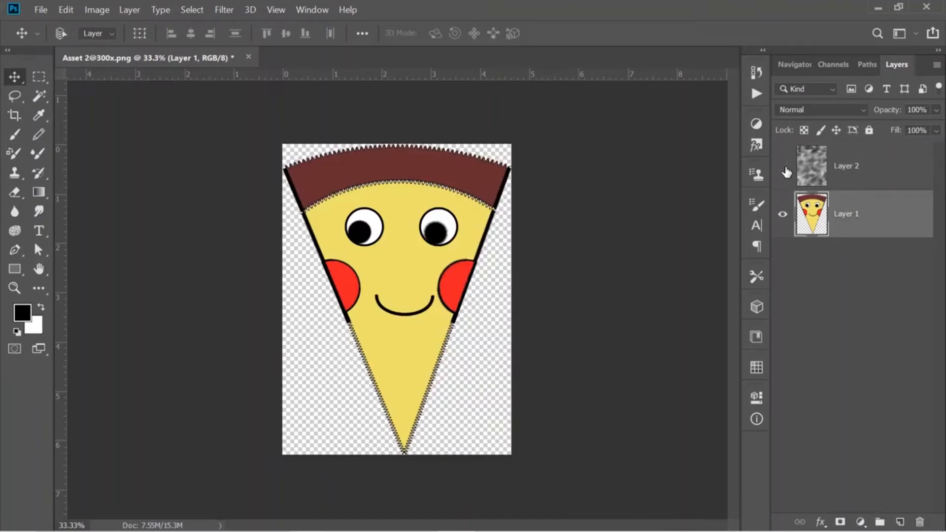
# - Select the pizza's eyes, cheeks, smile and outlines on Layer 1 with the Magic Wand at a tolerance of 50
pyautogui.click(46, 96)
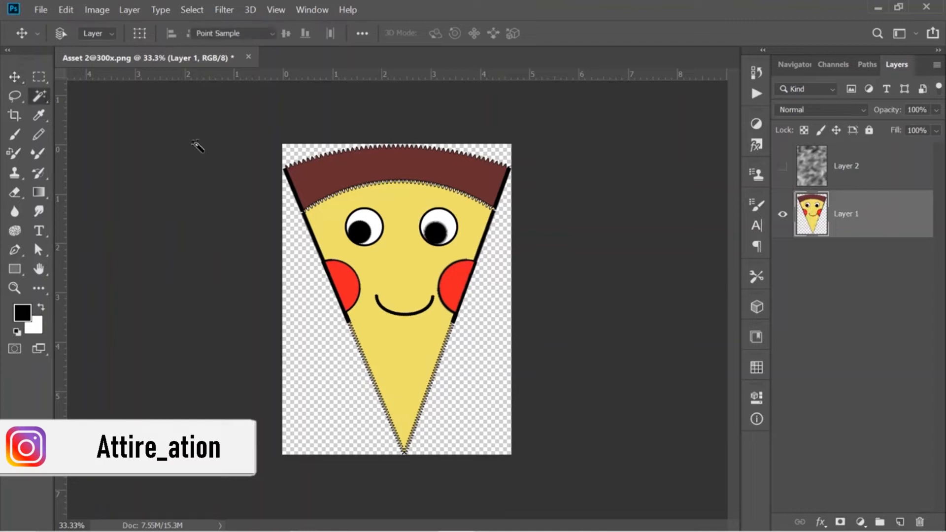
pyautogui.click(359, 230)
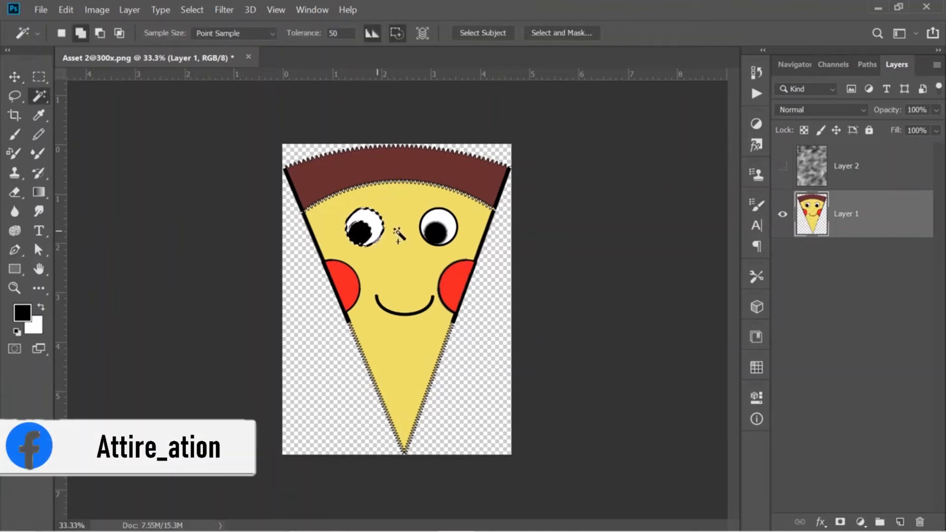
pyautogui.click(436, 228)
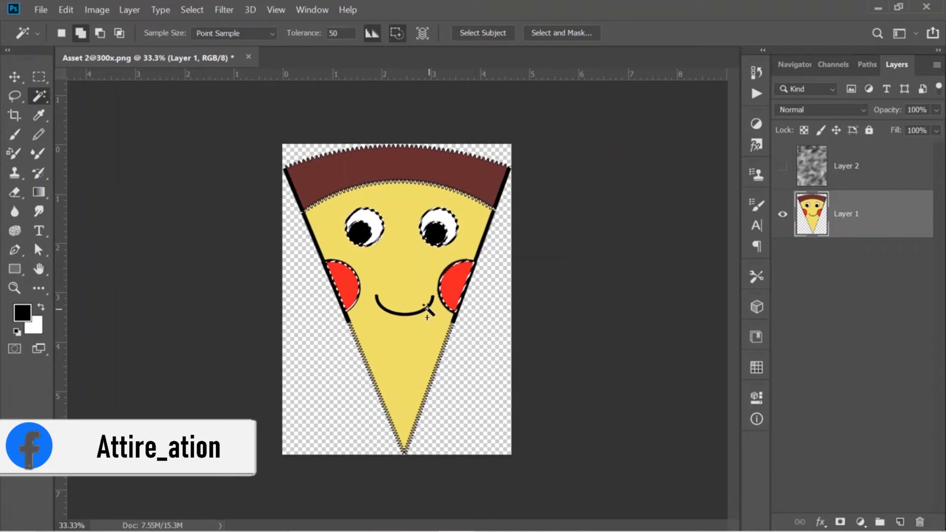
pyautogui.click(429, 301)
pyautogui.click(475, 198)
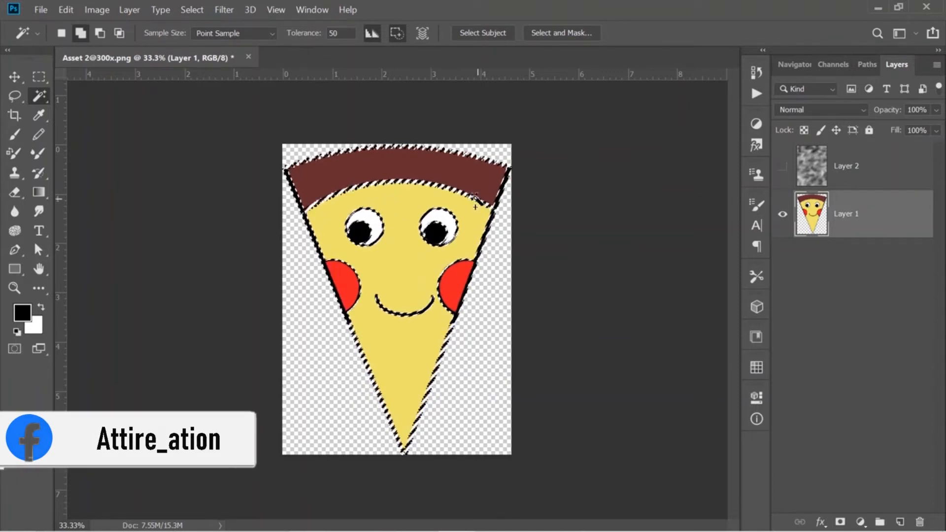
# - Mask Layer 1 with the selection, show the cloud-textured Layer 2, and clip it to Layer 1
pyautogui.click(840, 522)
pyautogui.click(783, 168)
pyautogui.hotkey('ctrl', 'alt', 'g')
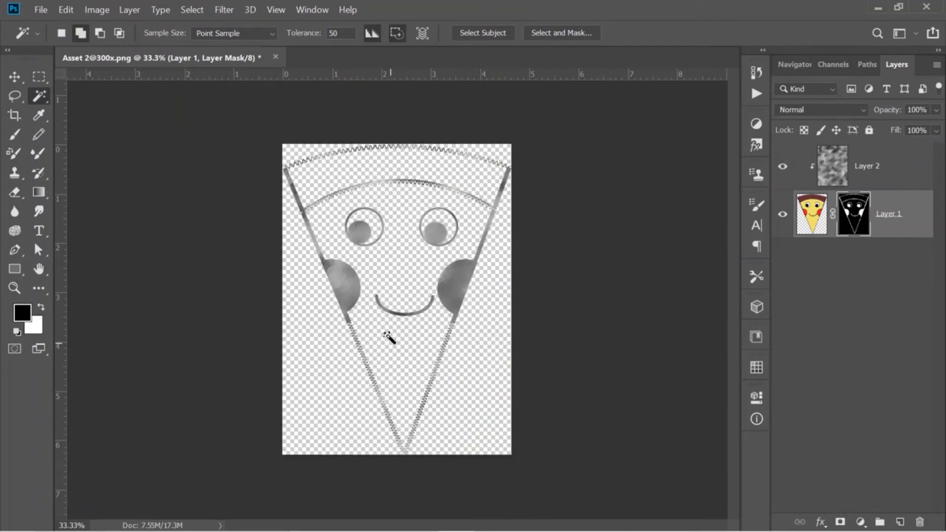
pyautogui.press('v')
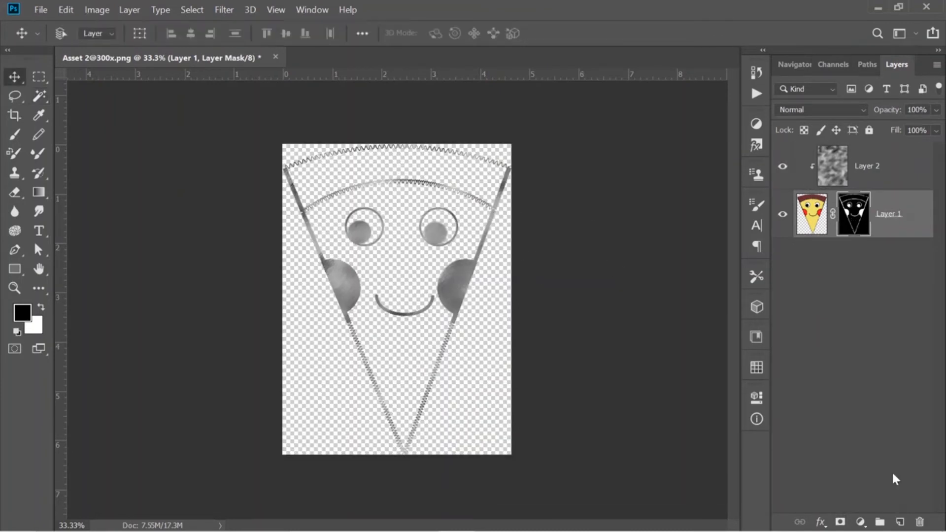
# - Add a new layer filled with black beneath Layer 1, and compare the artwork with and without Layer 2
pyautogui.click(901, 522)
pyautogui.press('x')
pyautogui.hotkey('ctrl', 'BackSpace')
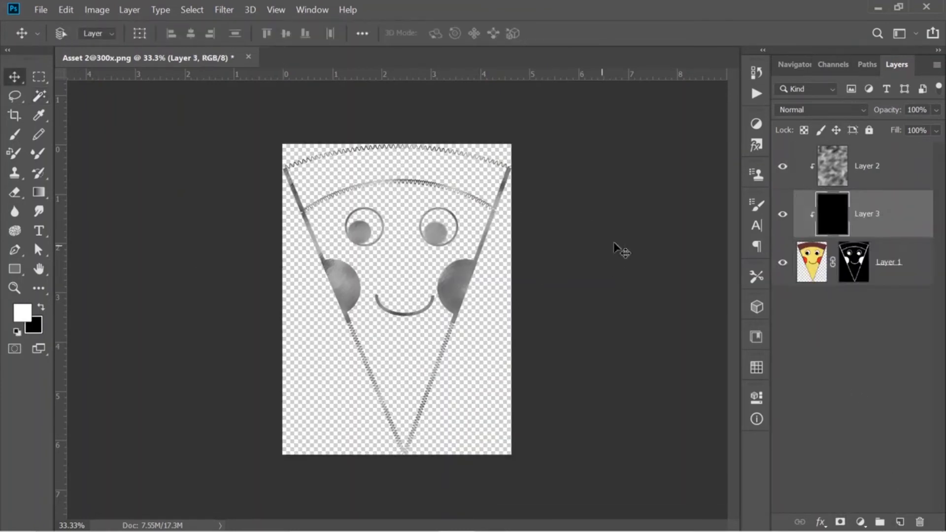
pyautogui.moveTo(868, 213); pyautogui.dragTo(907, 312)
pyautogui.click(783, 166)
pyautogui.click(783, 166)
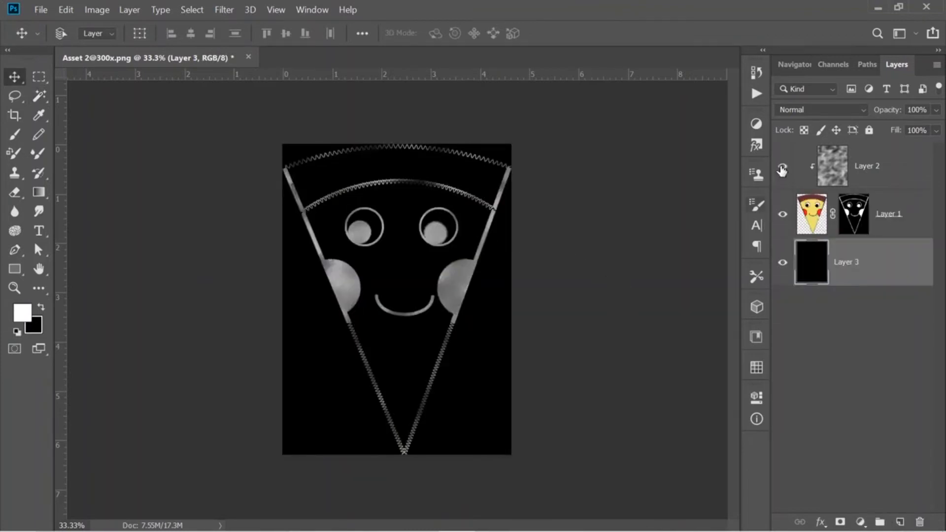
# - Save a PNG copy named "Pizza displacement map" in the Embroidery folder
pyautogui.press('Tab')
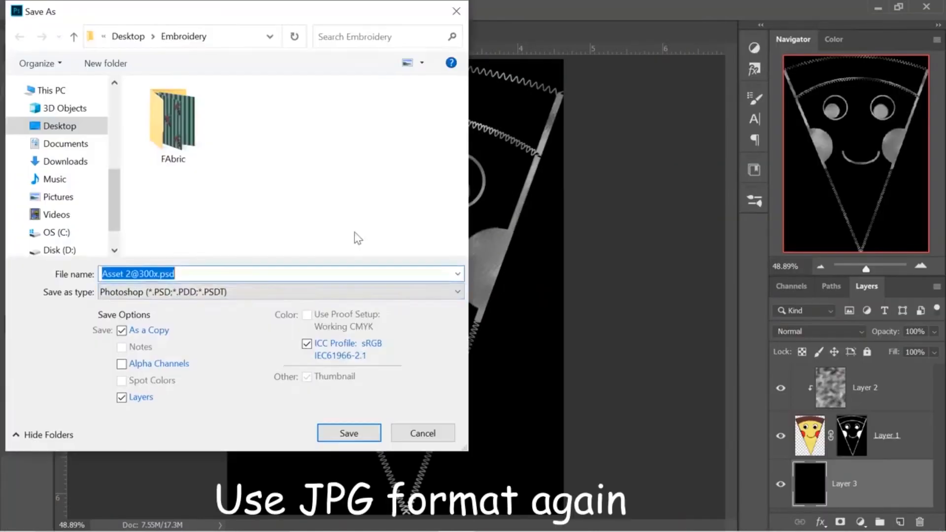
pyautogui.click(281, 291)
pyautogui.click(281, 291)
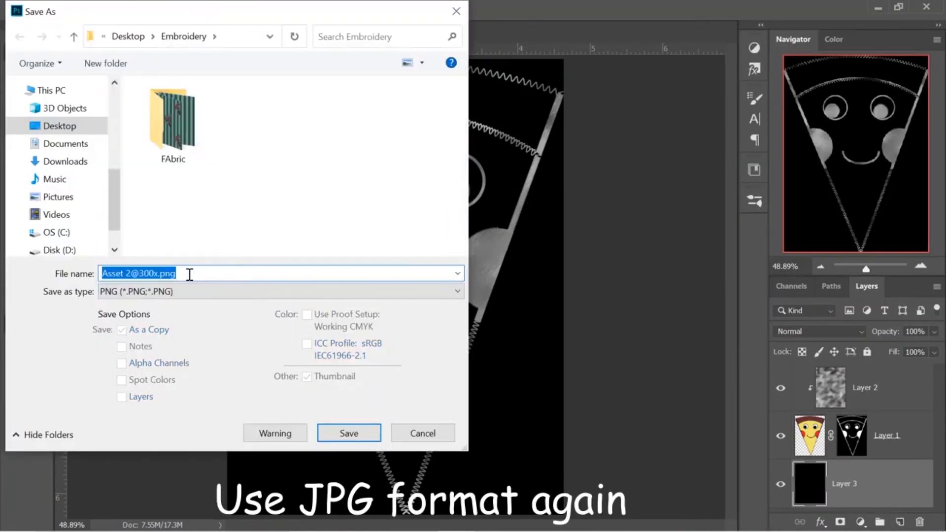
pyautogui.write('Pizza ')
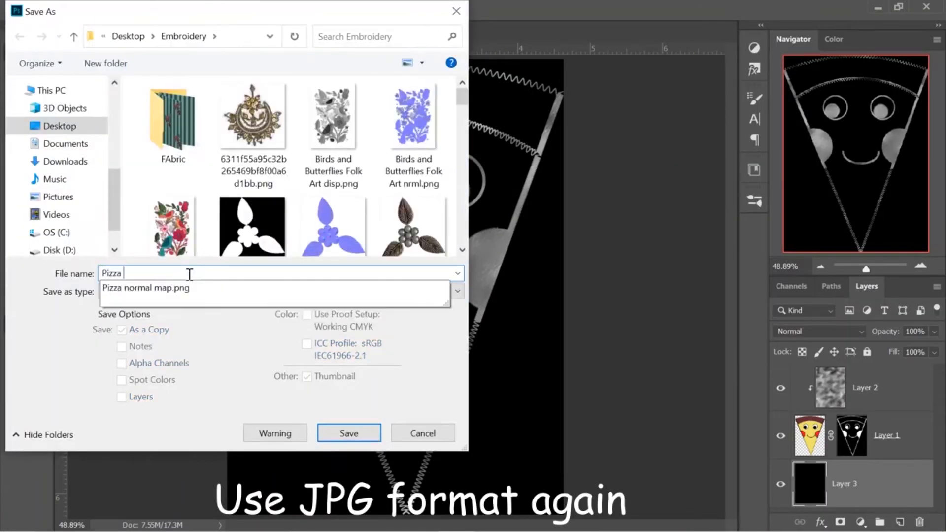
pyautogui.write('disp')
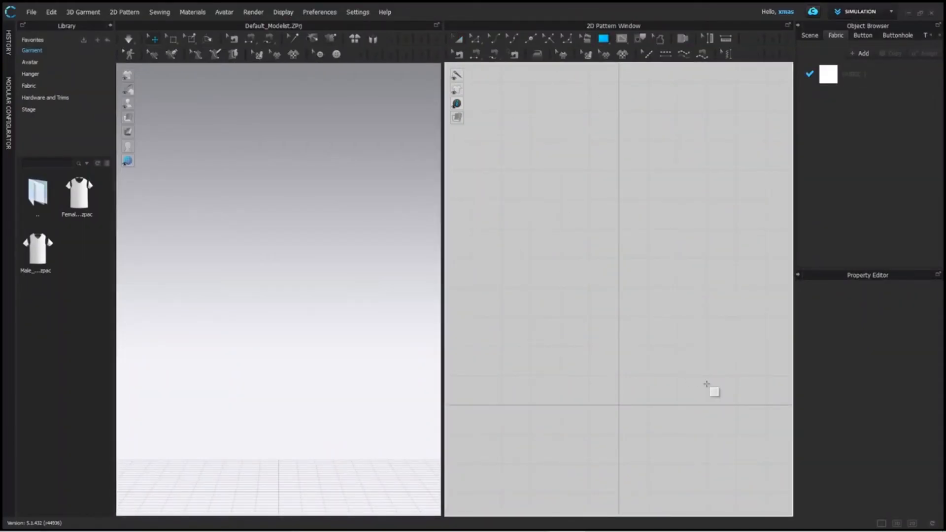
# - Switch to CLO, create a square pattern with a perimeter of about 236 in, and pin its upper edge
pyautogui.moveTo(530, 211); pyautogui.dragTo(707, 384)
pyautogui.click(193, 39)
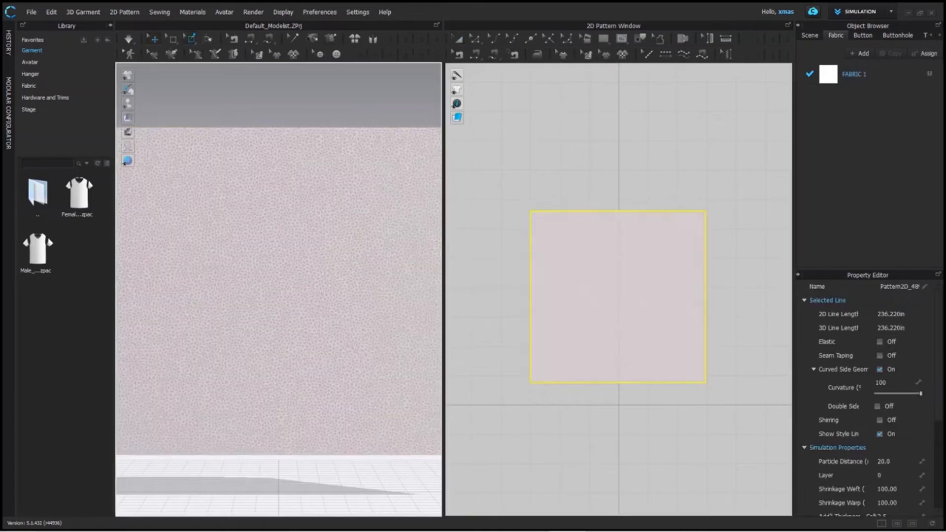
pyautogui.scroll(-3, 245, 132)
pyautogui.moveTo(138, 154); pyautogui.dragTo(418, 171)
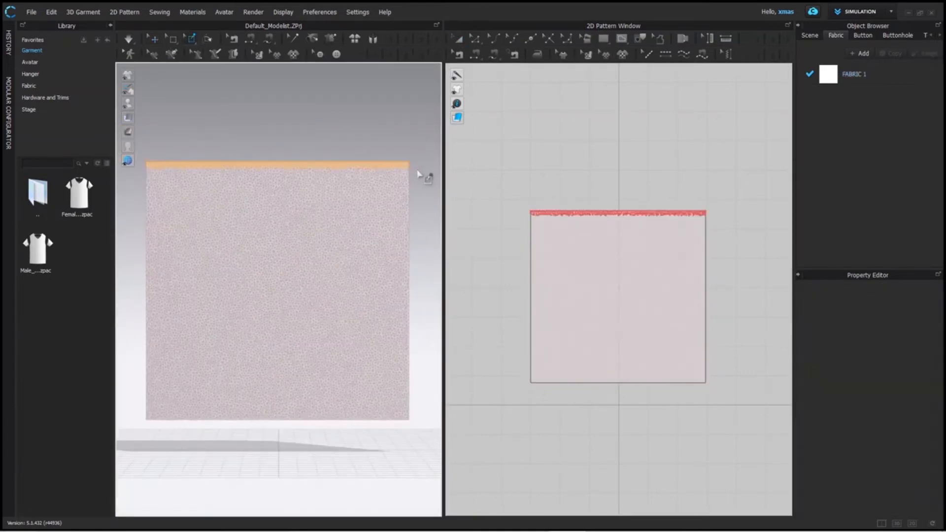
pyautogui.click(171, 39)
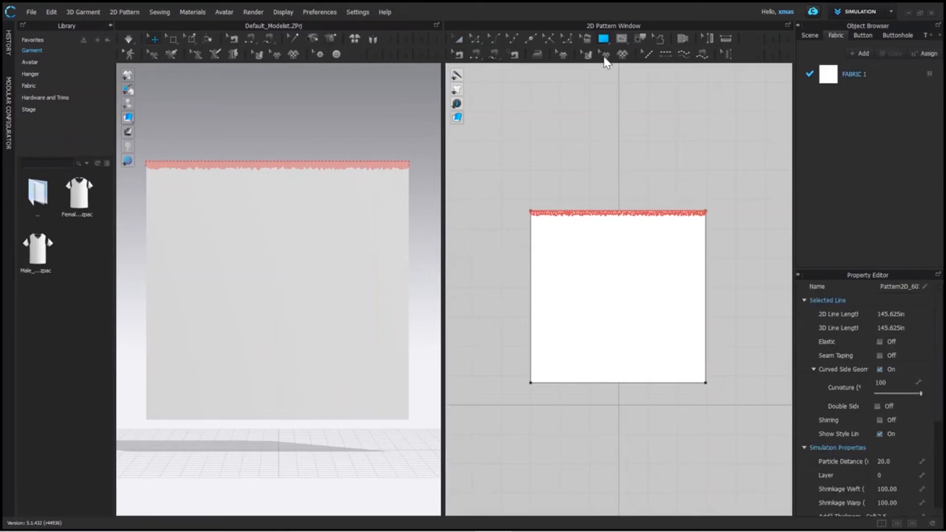
# - Create a smaller rectangular pattern above the square and place Pizza.png from the Embroidery folder as a graphic at its centre
pyautogui.click(625, 57)
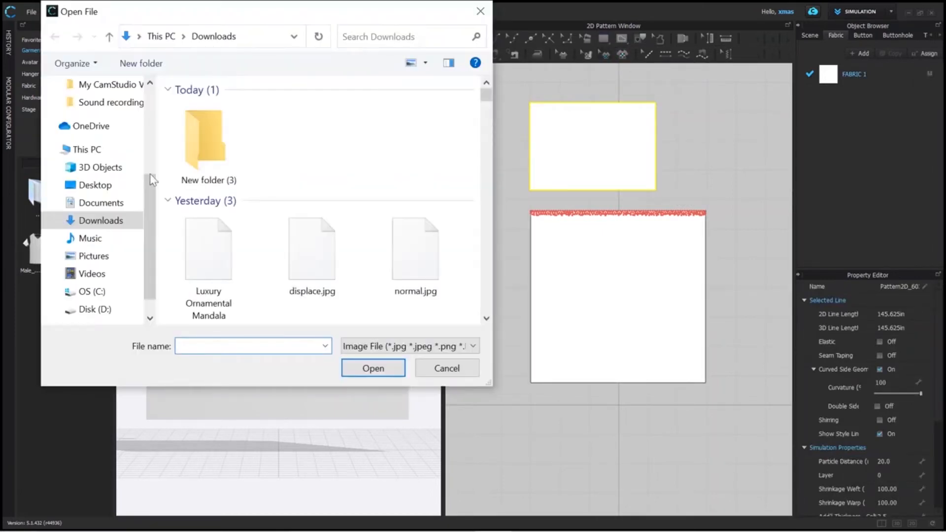
pyautogui.click(95, 185)
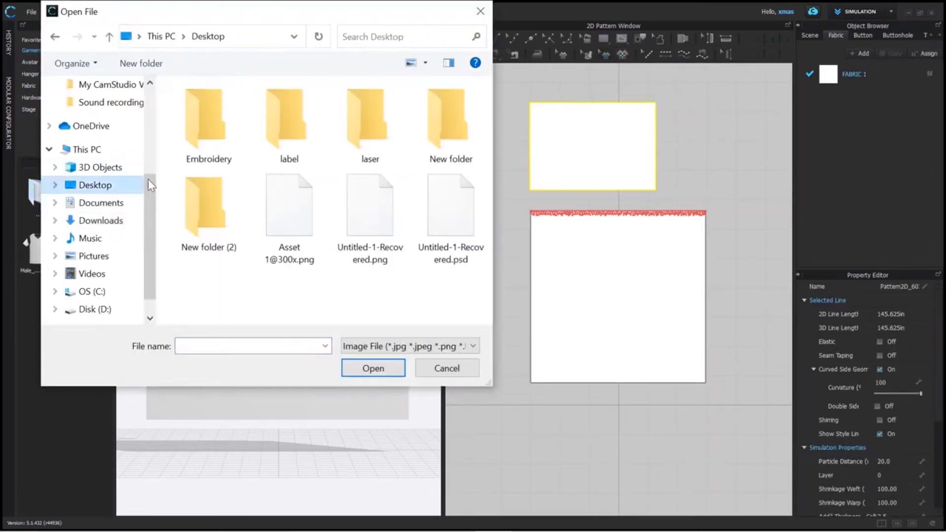
pyautogui.doubleClick(207, 118)
pyautogui.moveTo(486, 101); pyautogui.dragTo(486, 242)
pyautogui.click(422, 162)
pyautogui.click(373, 368)
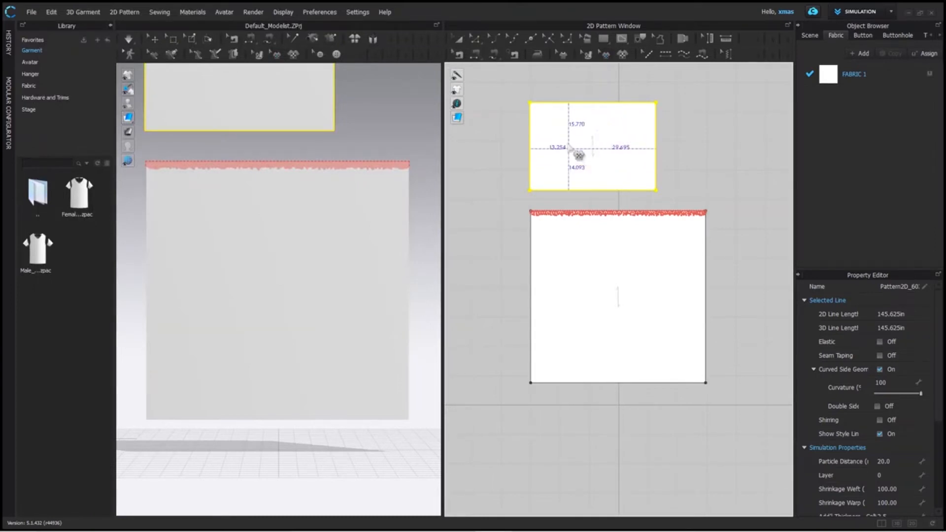
pyautogui.click(593, 147)
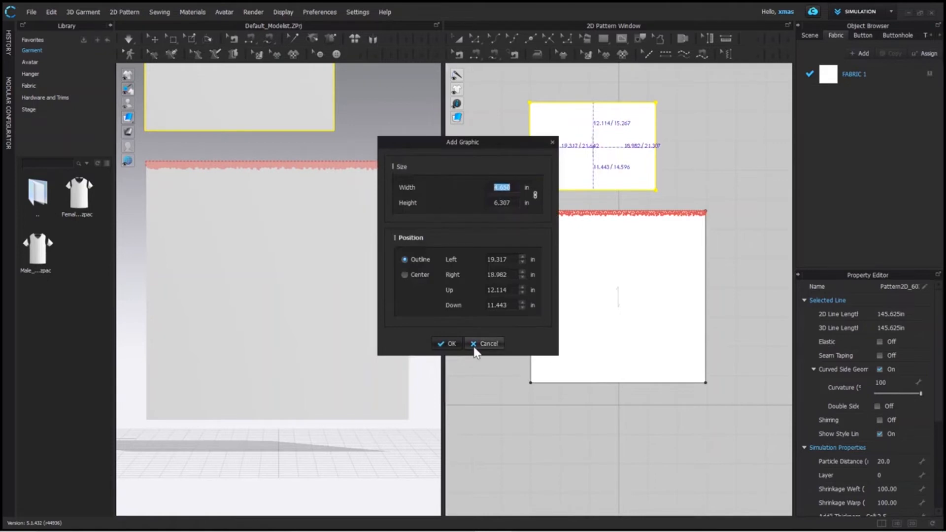
pyautogui.click(447, 344)
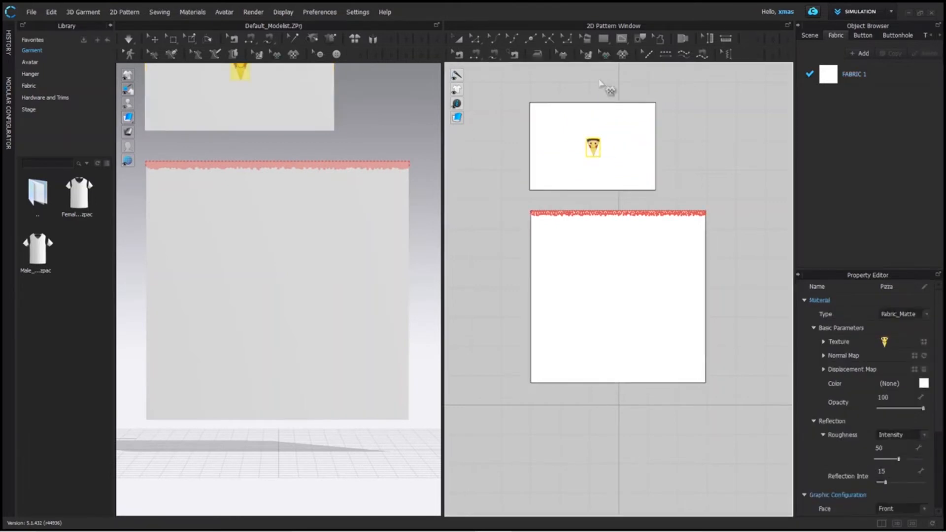
# - Enlarge the pizza graphic to fill most of the rectangular pattern's height
pyautogui.click(600, 154)
pyautogui.moveTo(616, 125); pyautogui.dragTo(633, 117)
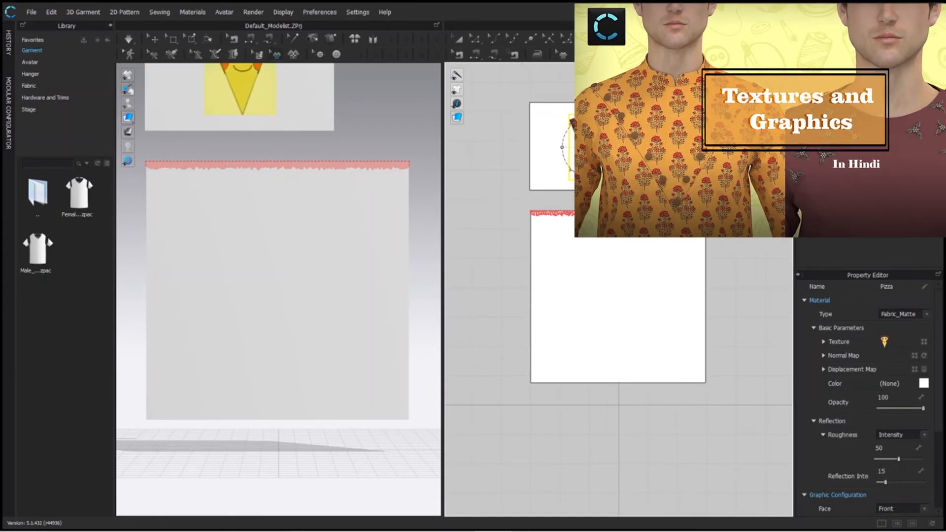
pyautogui.press('Escape')
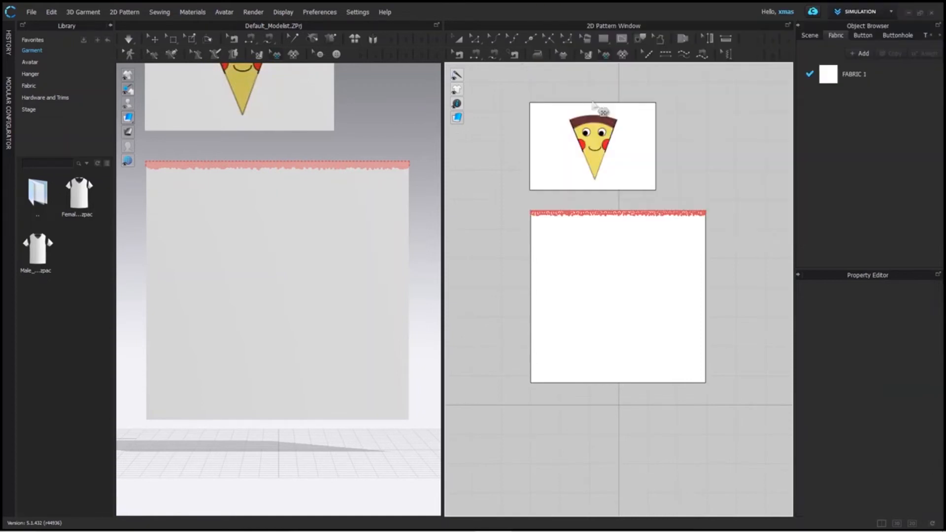
# - Assign "Pizza normal map.png" as the pizza graphic's normal map
pyautogui.click(598, 145)
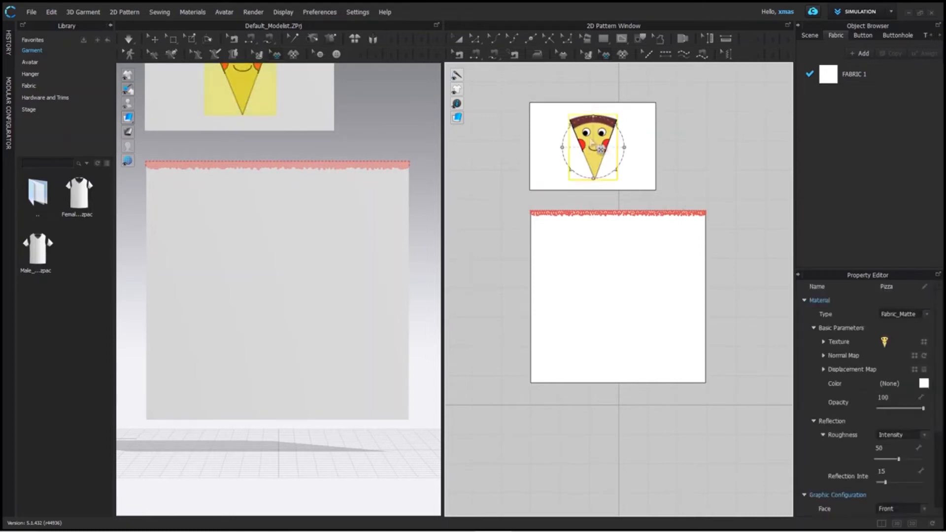
pyautogui.click(914, 356)
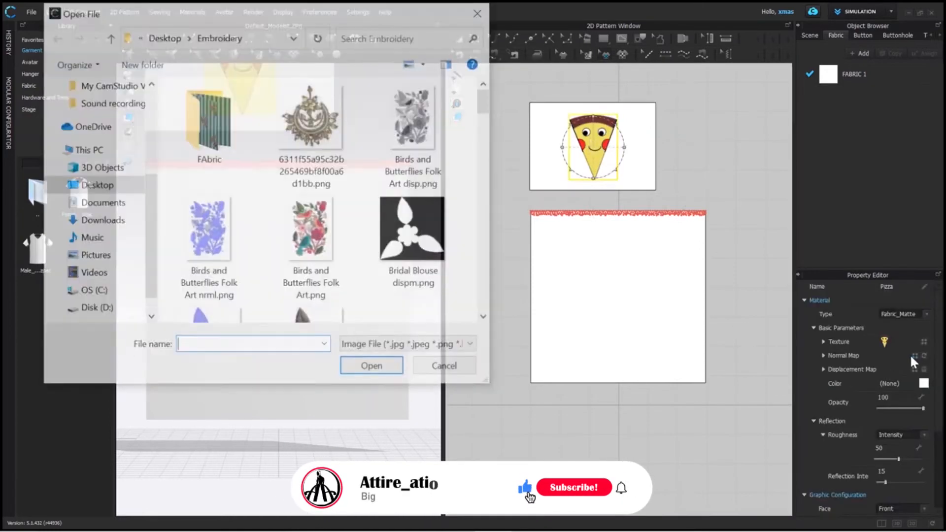
pyautogui.moveTo(482, 115); pyautogui.dragTo(494, 266)
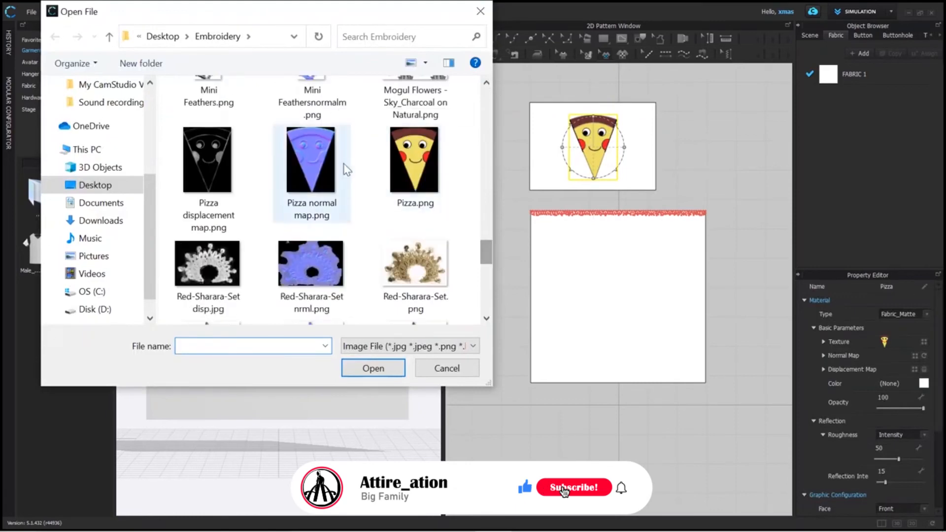
pyautogui.click(311, 163)
pyautogui.click(373, 368)
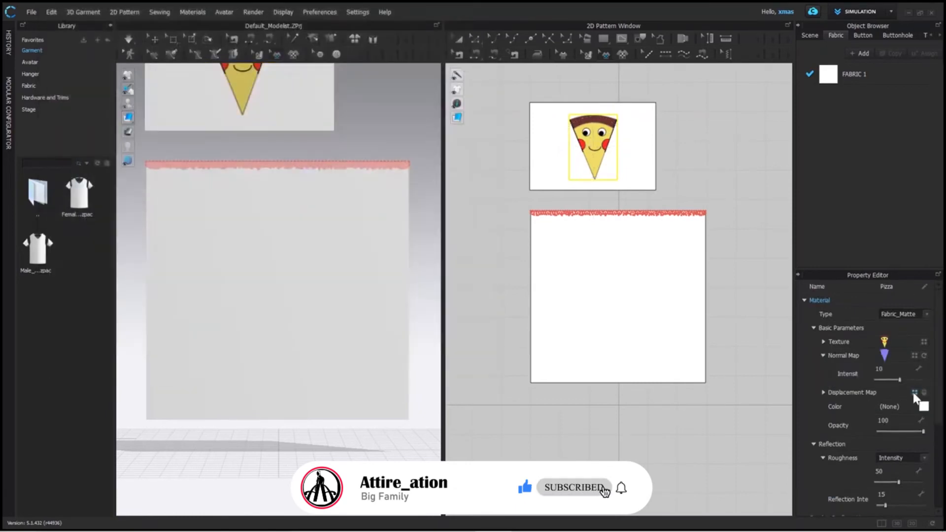
# - Assign "Pizza displacement map.png" as the pizza graphic's displacement map
pyautogui.click(914, 393)
pyautogui.moveTo(487, 96); pyautogui.dragTo(494, 254)
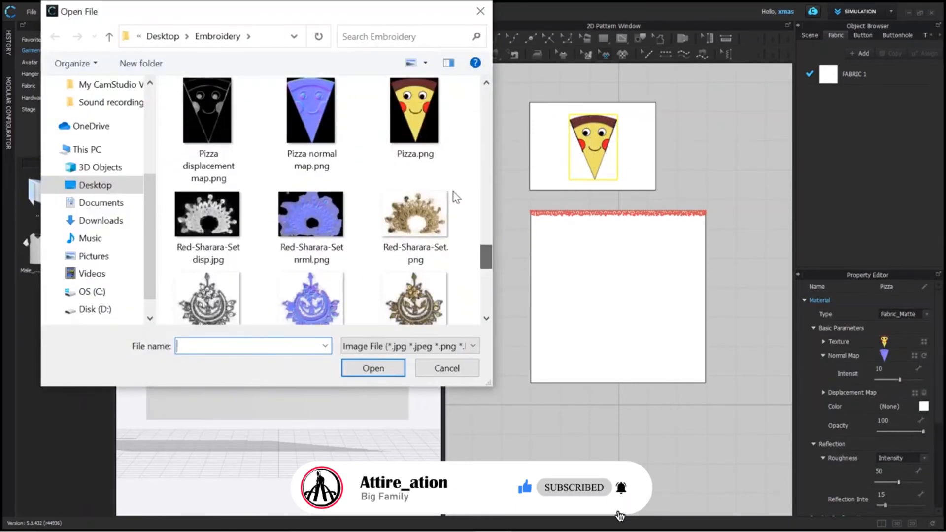
pyautogui.click(206, 118)
pyautogui.click(373, 369)
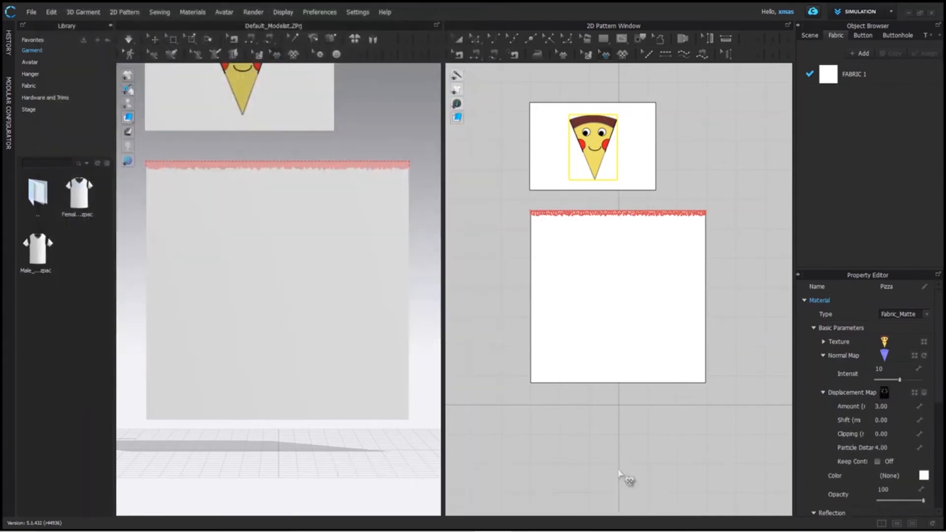
# - Trace the pizza graphic with a closed three-point internal shape whose top edge curves along the crust
pyautogui.scroll(-8, 602, 130)
pyautogui.scroll(2, 602, 129)
pyautogui.click(622, 38)
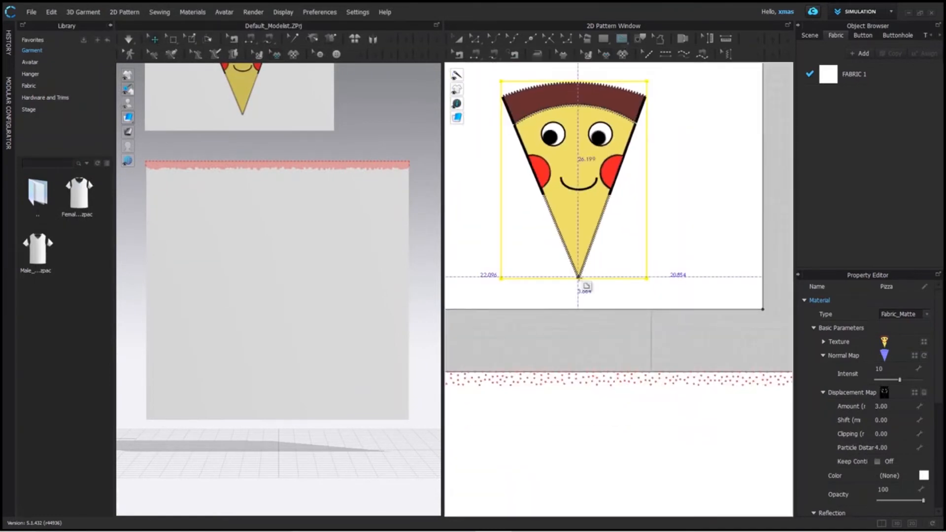
pyautogui.click(579, 280)
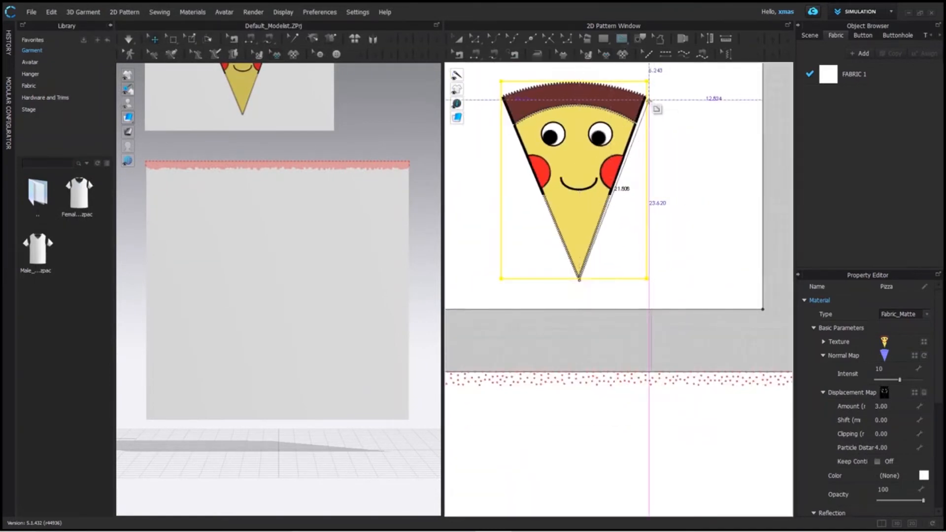
pyautogui.click(649, 97)
pyautogui.moveTo(501, 97); pyautogui.dragTo(426, 136)
pyautogui.click(517, 111)
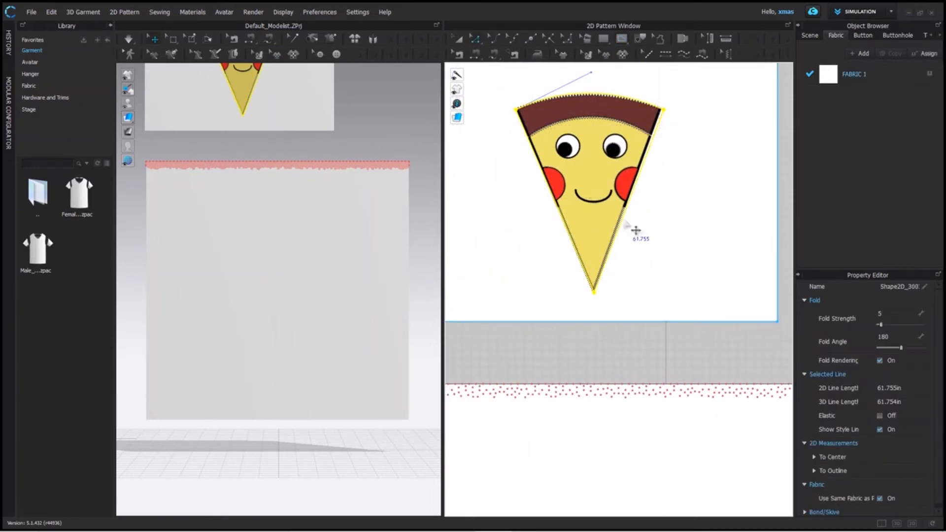
# - Separate the traced pizza shape as its own pattern piece and place it over the square pattern
pyautogui.rightClick(618, 234)
pyautogui.click(644, 370)
pyautogui.click(595, 239)
pyautogui.scroll(-3, 595, 239)
pyautogui.hotkey('ctrl', 'c')
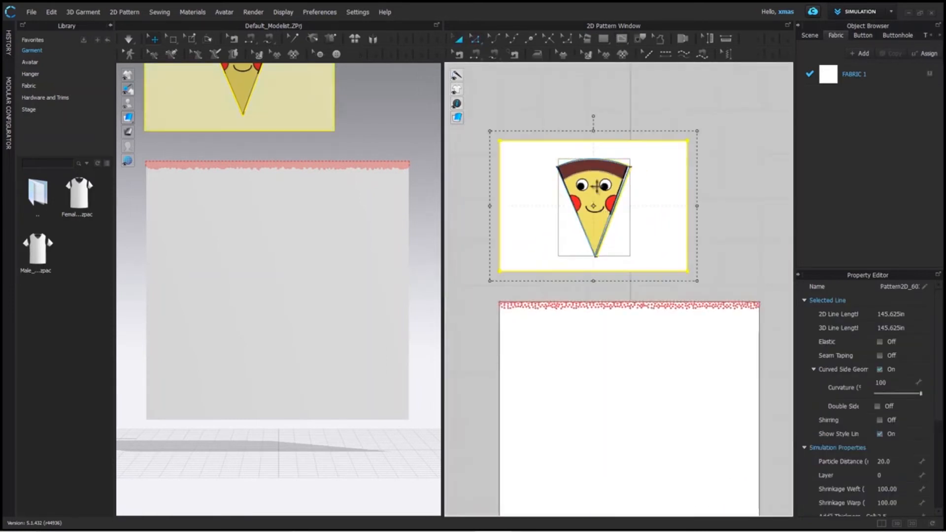
pyautogui.hotkey('ctrl', 'v')
pyautogui.click(723, 207)
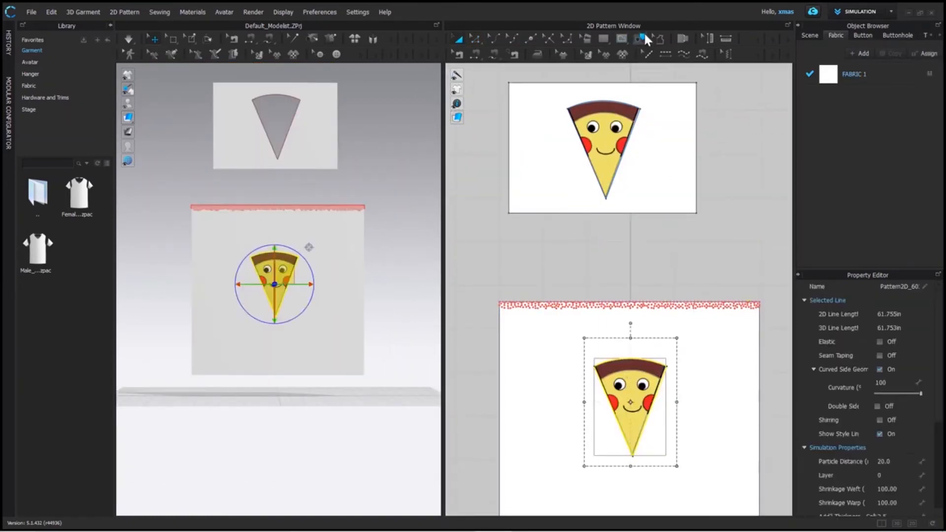
# - Trace the pizza piece's outline onto the square pattern, move the piece off the square, and convert the traced outline to an internal shape
pyautogui.rightClick(662, 411)
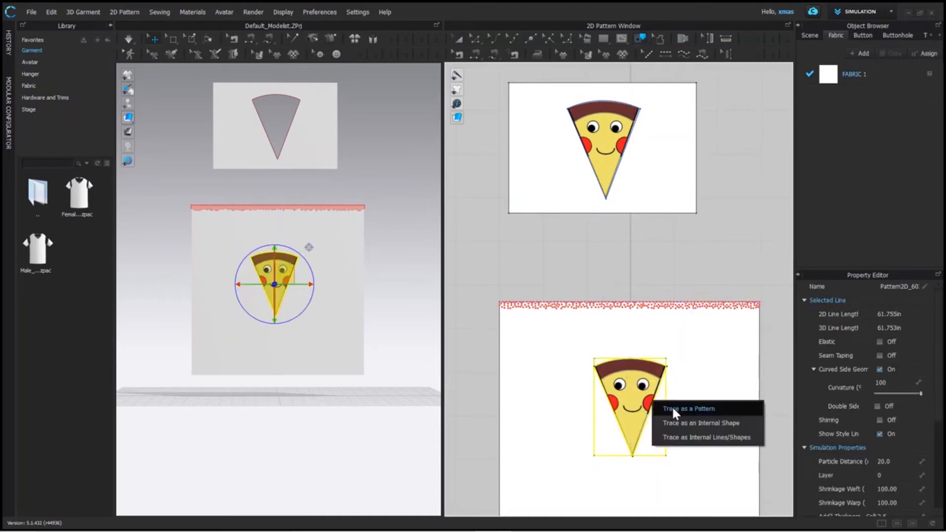
pyautogui.click(696, 421)
pyautogui.moveTo(635, 394); pyautogui.dragTo(564, 397)
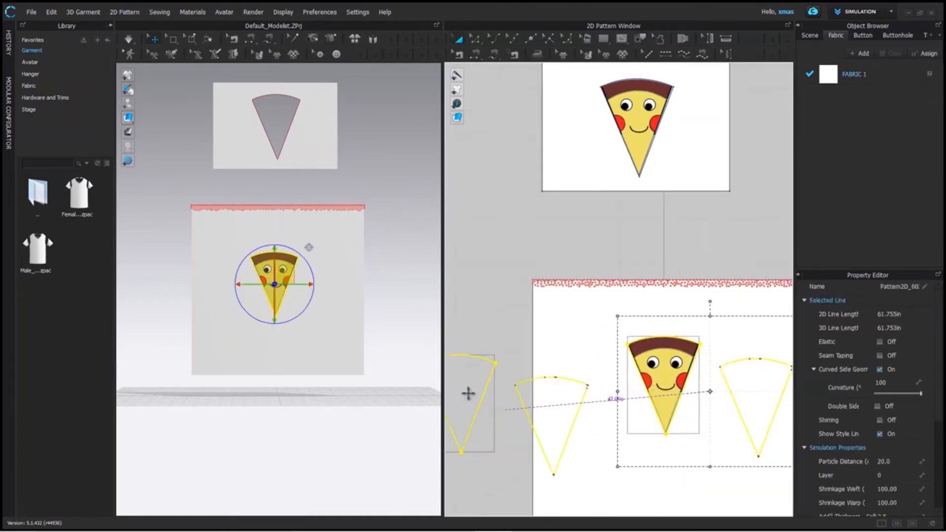
pyautogui.moveTo(710, 434)
pyautogui.mouseDown()
pyautogui.moveTo(709, 379)
pyautogui.moveTo(727, 357)
pyautogui.mouseUp()
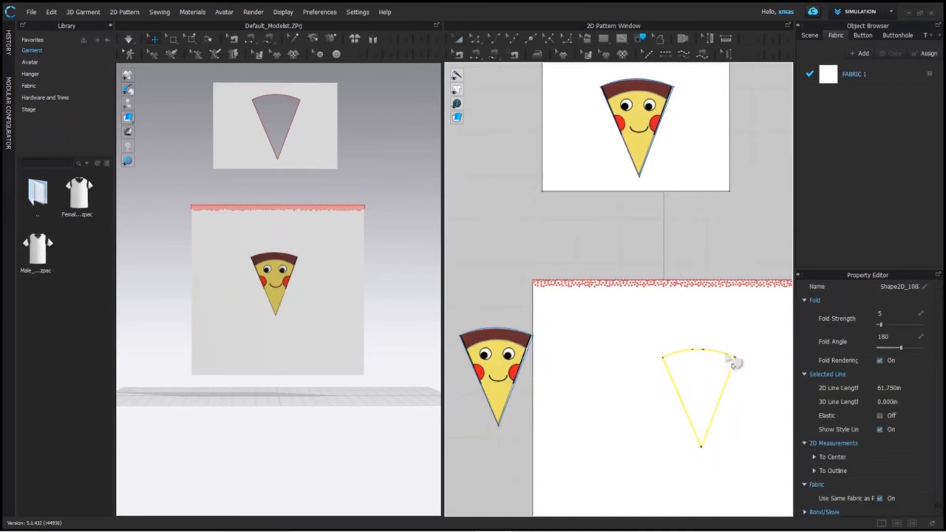
pyautogui.rightClick(727, 355)
pyautogui.click(773, 376)
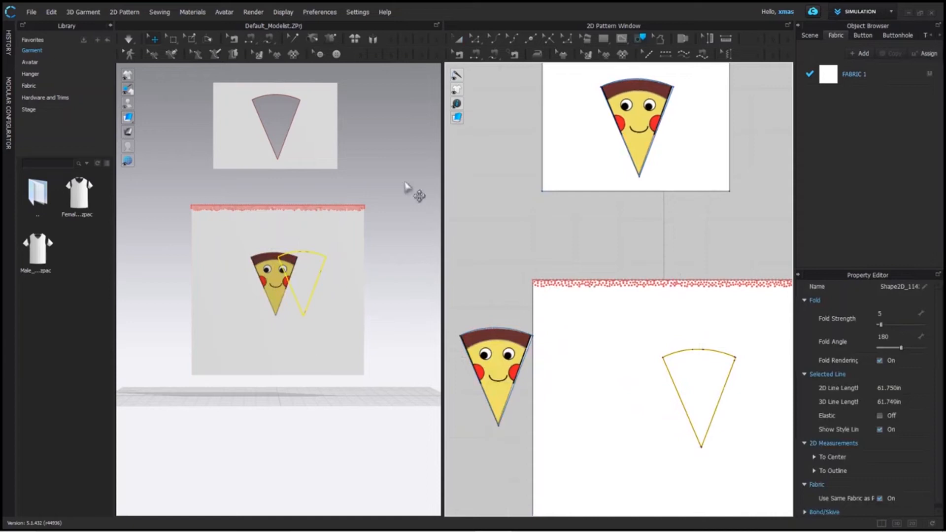
# - Remove the leftover traced outline and centre the pizza-shaped internal shape on the square pattern
pyautogui.click(454, 38)
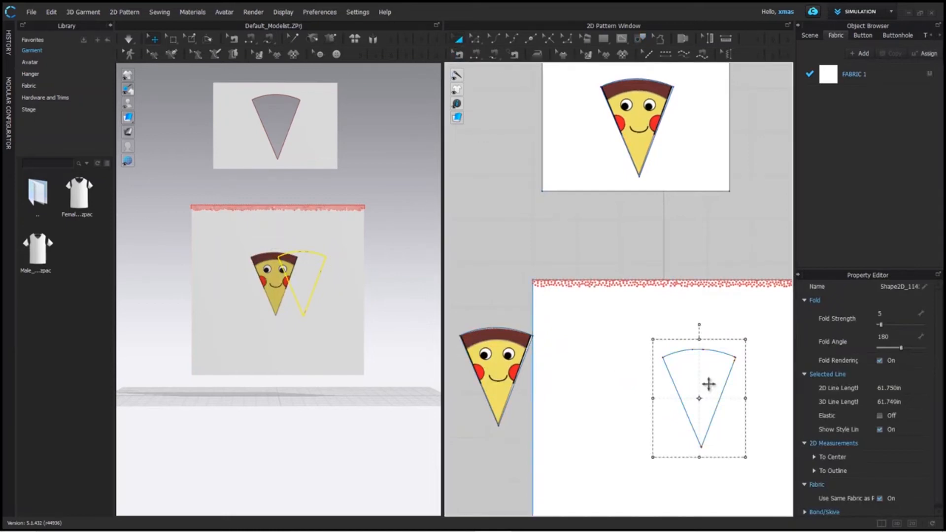
pyautogui.click(670, 242)
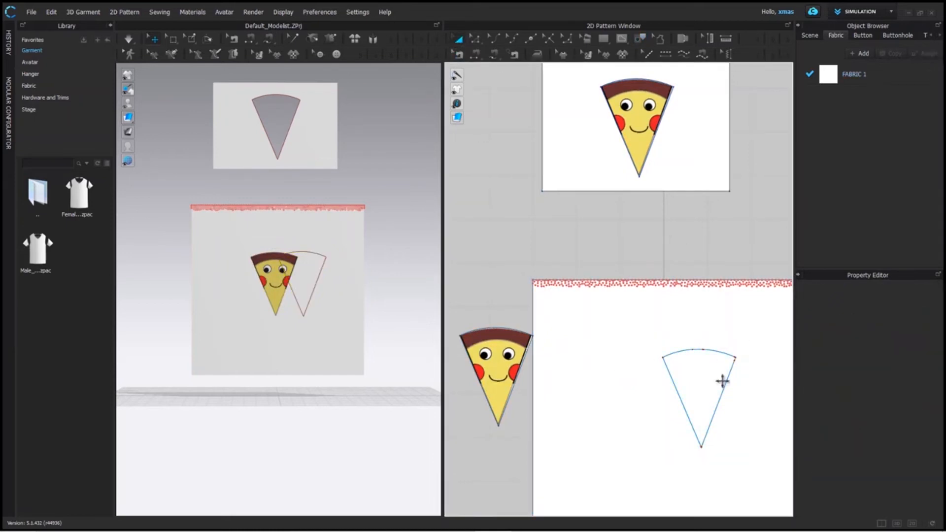
pyautogui.moveTo(723, 381); pyautogui.dragTo(598, 374)
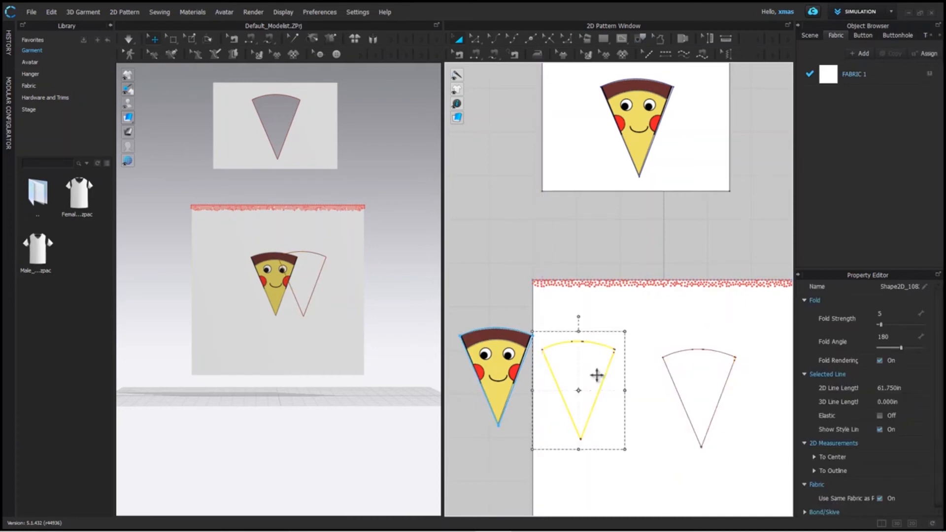
pyautogui.hotkey('ctrl', 'z')
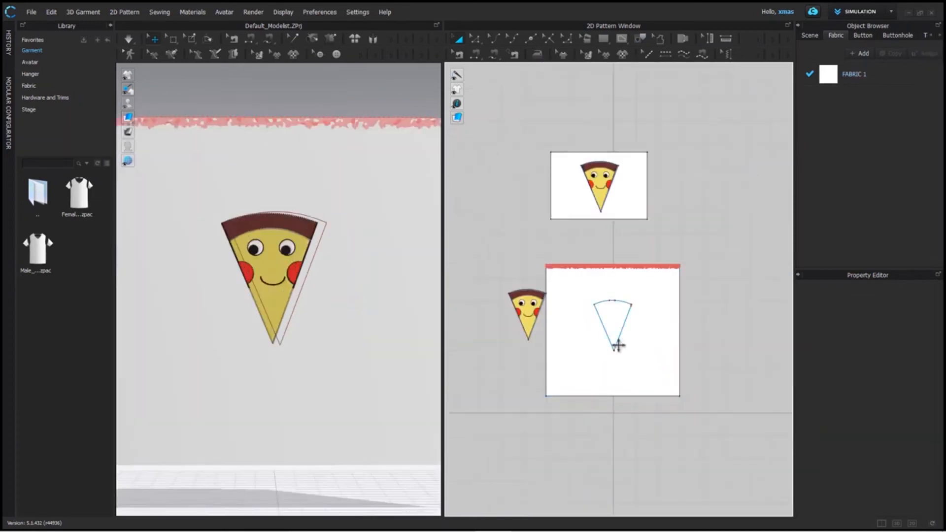
# - Delete the rectangular source pattern and place the pizza piece above the square pattern
pyautogui.scroll(-3, 604, 296)
pyautogui.scroll(3, 595, 268)
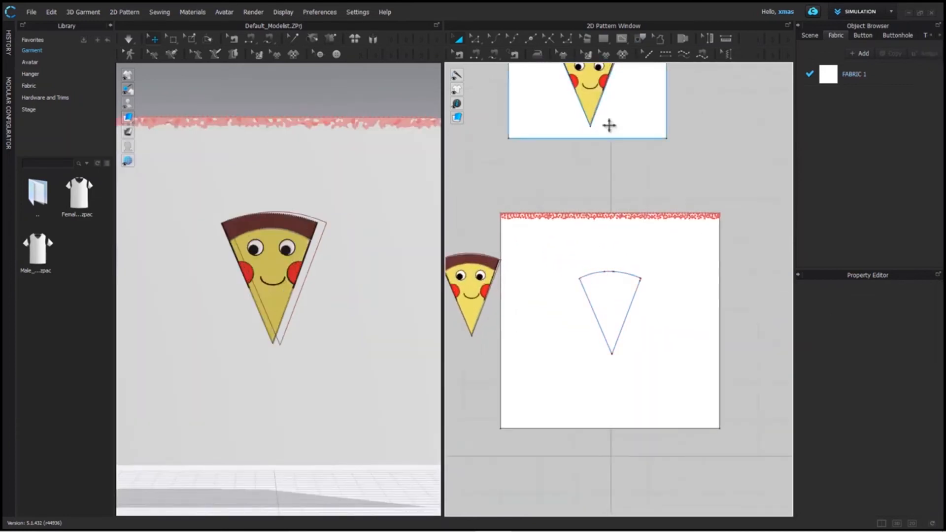
pyautogui.click(643, 118)
pyautogui.press('Delete')
pyautogui.moveTo(477, 291); pyautogui.dragTo(538, 134)
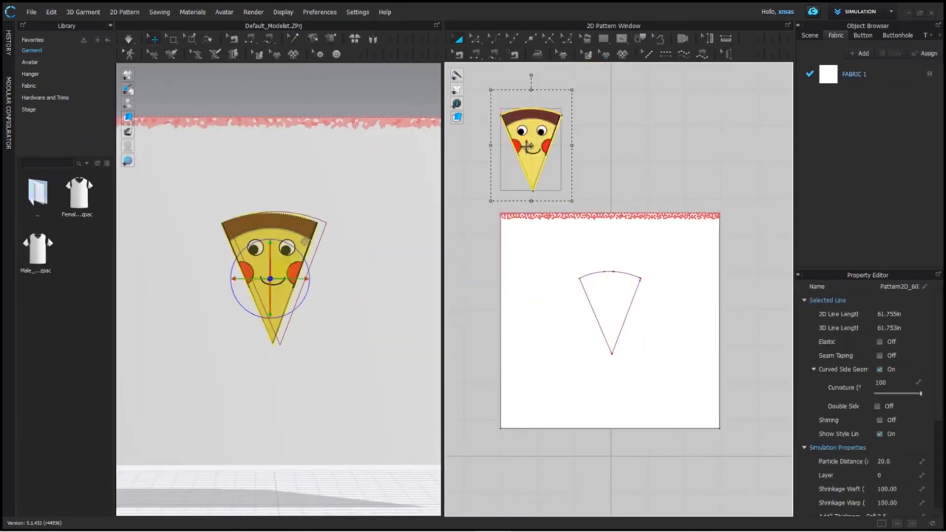
# - Sew the pizza piece's full outline to the internal shape on the square, starting both seams at the lower tip
pyautogui.click(482, 50)
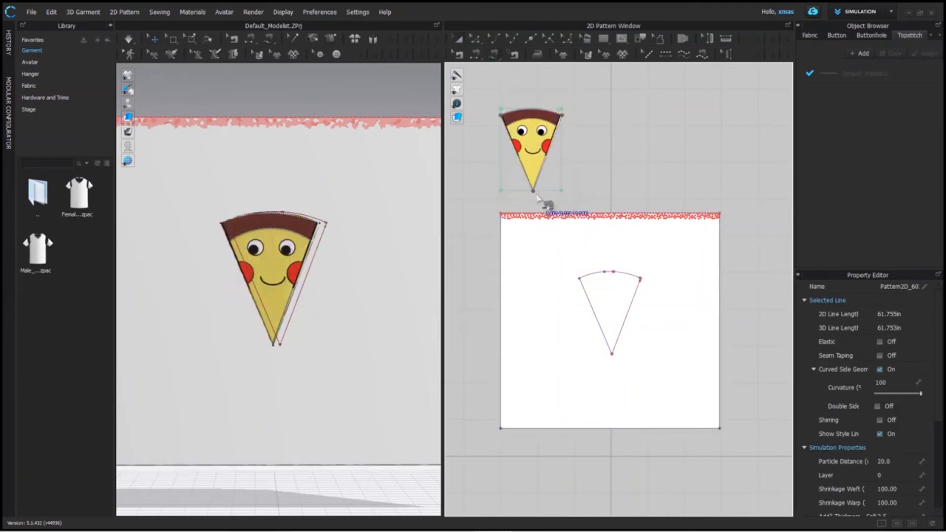
pyautogui.click(533, 193)
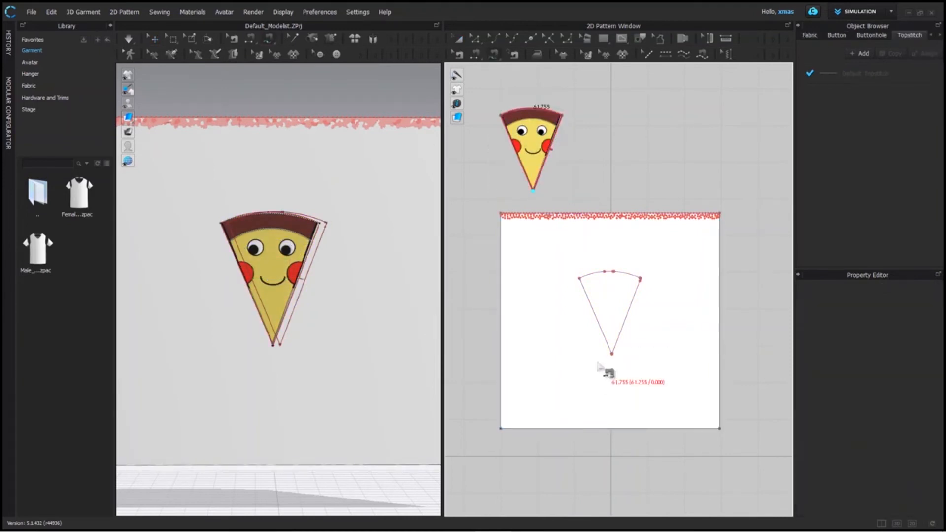
pyautogui.click(612, 355)
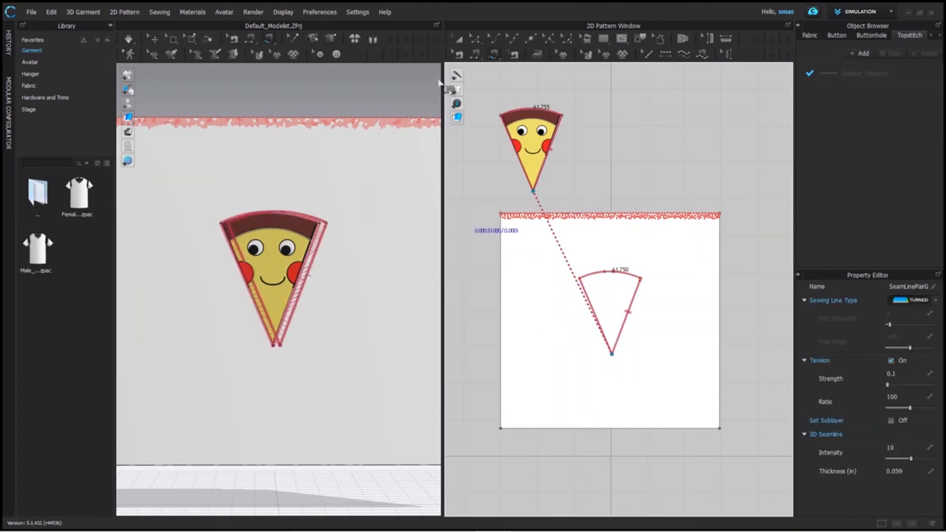
# - Pull the pizza piece in front of the square in the 3D view and superimpose it onto its sewn outline
pyautogui.press('a')
pyautogui.click(534, 132)
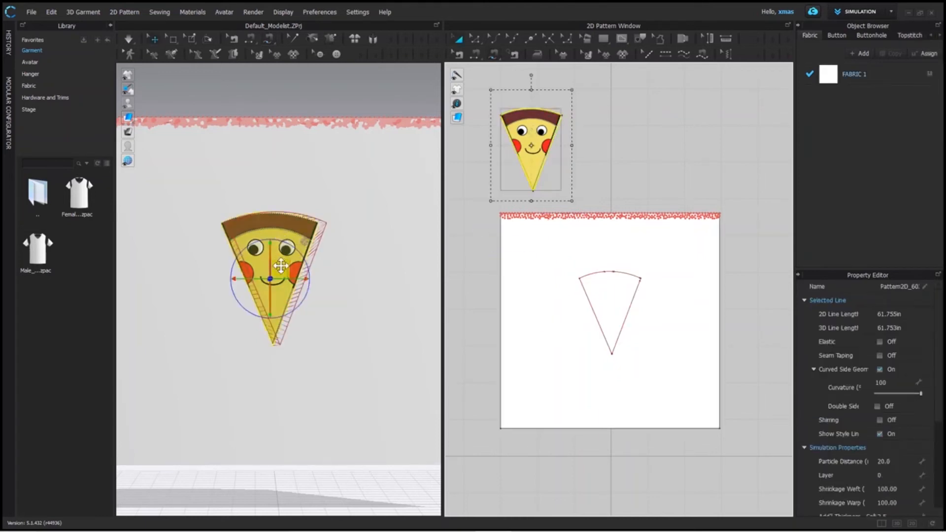
pyautogui.moveTo(281, 266)
pyautogui.mouseDown()
pyautogui.moveTo(337, 380)
pyautogui.moveTo(315, 339)
pyautogui.mouseUp()
pyautogui.moveTo(320, 359); pyautogui.dragTo(226, 273)
pyautogui.moveTo(250, 306); pyautogui.dragTo(357, 327)
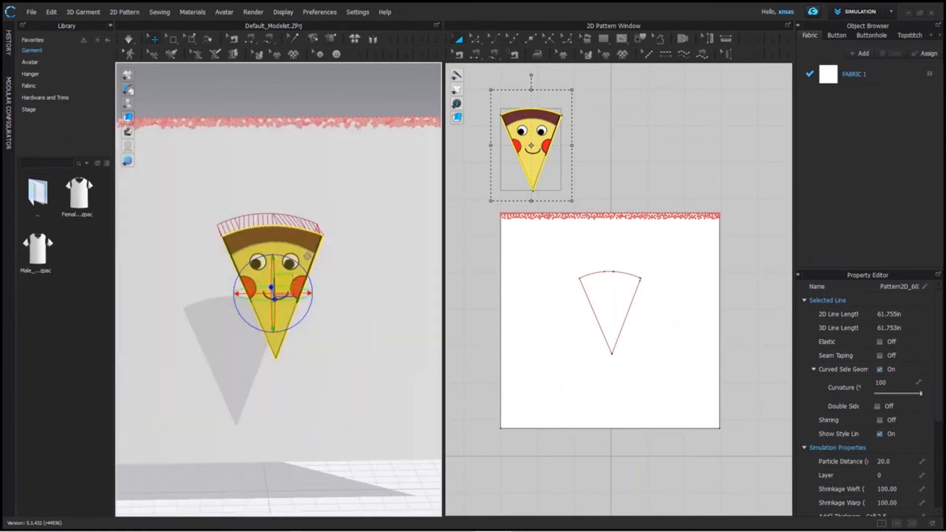
pyautogui.rightClick(275, 251)
pyautogui.click(347, 289)
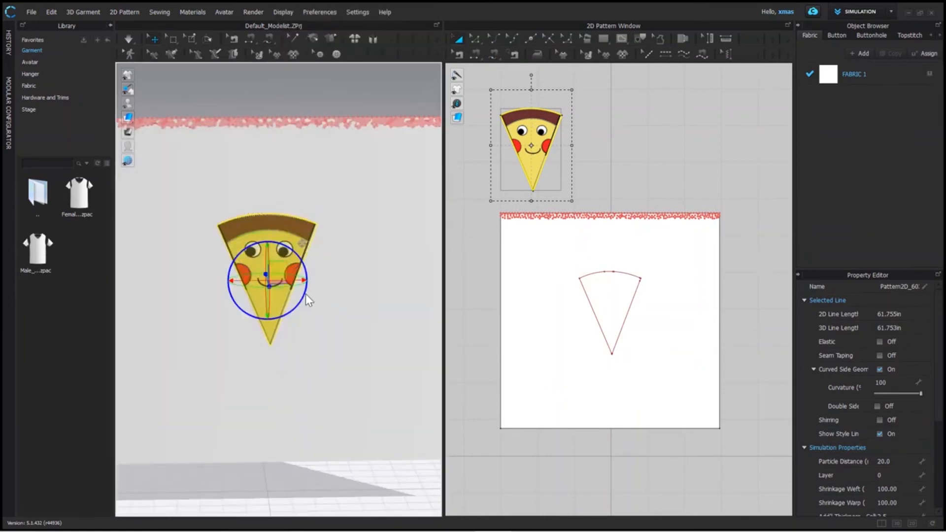
pyautogui.moveTo(306, 294)
pyautogui.mouseDown()
pyautogui.moveTo(280, 321)
pyautogui.moveTo(306, 294)
pyautogui.mouseUp()
# - Simulate the square fabric with the pizza patch sewn onto it
pyautogui.click(320, 129)
pyautogui.press('space')
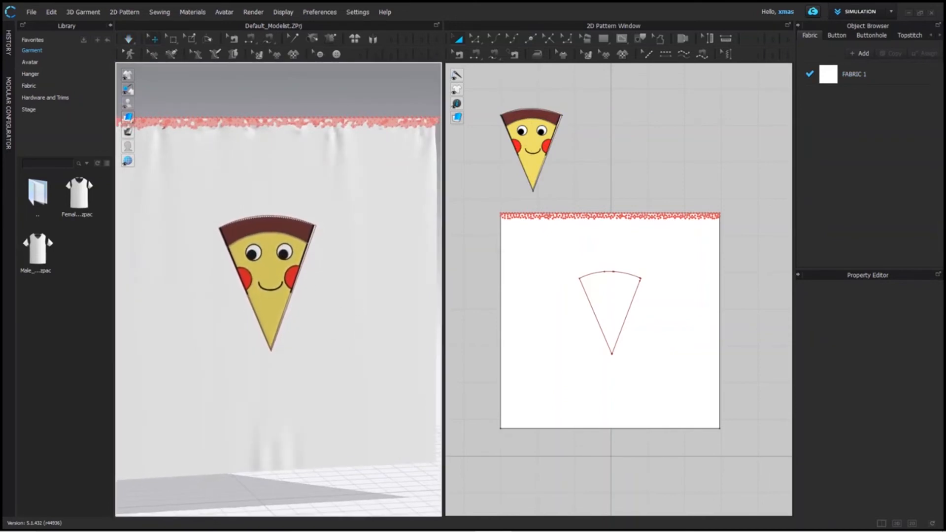
pyautogui.click(596, 273)
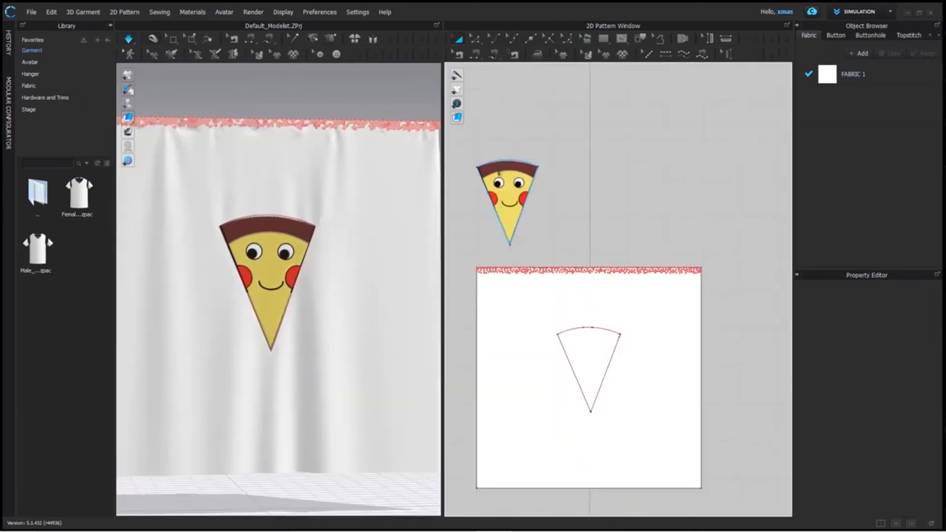
# - Add a second fabric and assign it to the pizza piece
pyautogui.scroll(9, 497, 169)
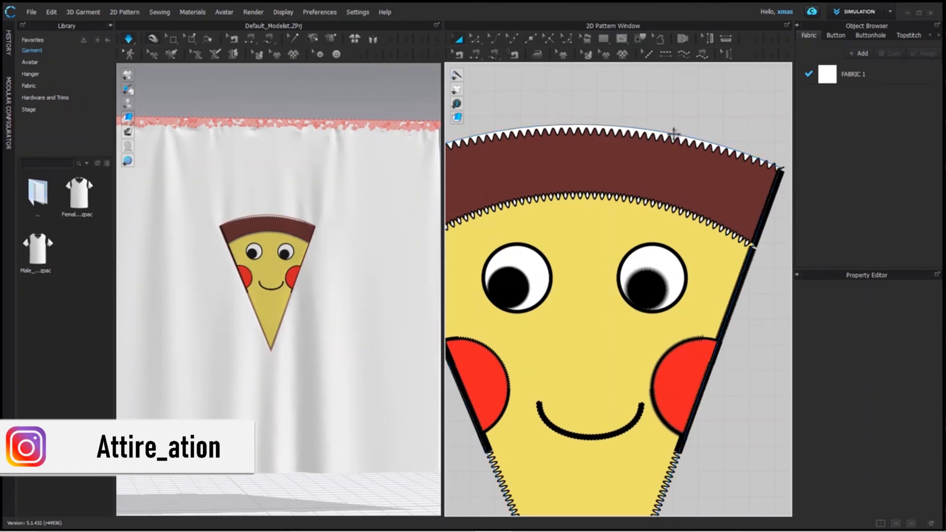
pyautogui.click(860, 54)
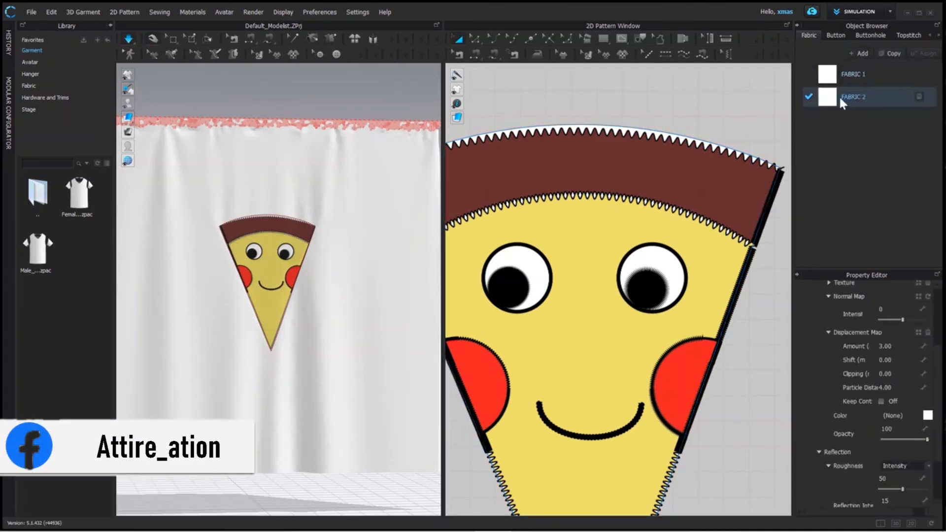
pyautogui.click(778, 173)
# - Set the colour of FABRIC 2 to black (#000000)
pyautogui.scroll(-3, 934, 357)
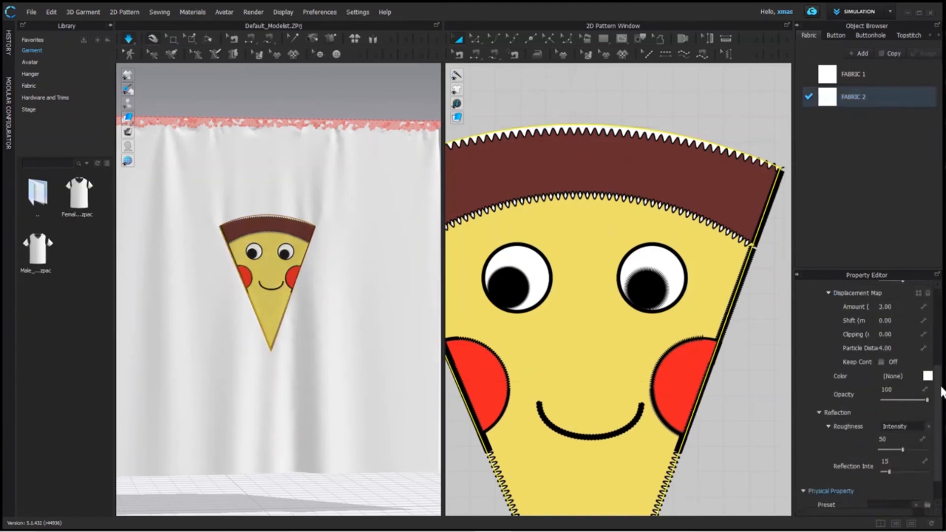
pyautogui.scroll(2, 930, 384)
pyautogui.click(928, 397)
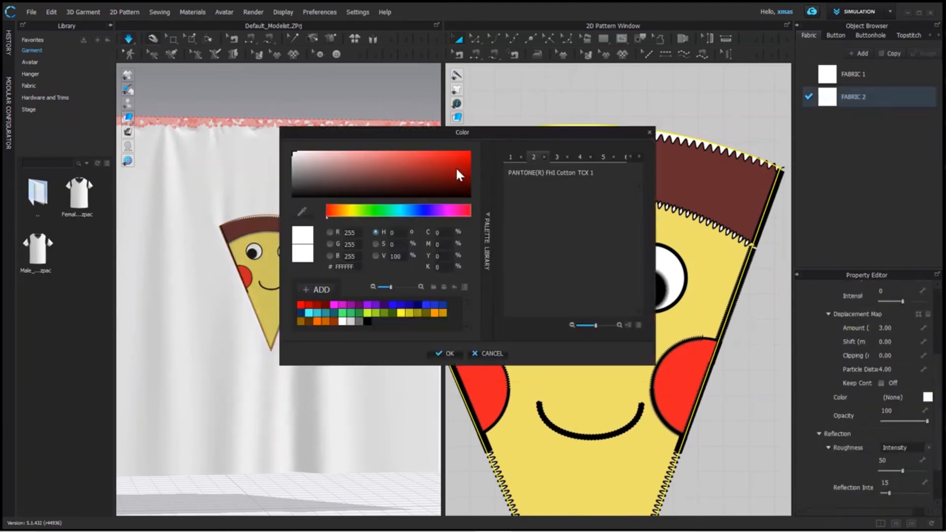
pyautogui.moveTo(339, 184); pyautogui.dragTo(289, 199)
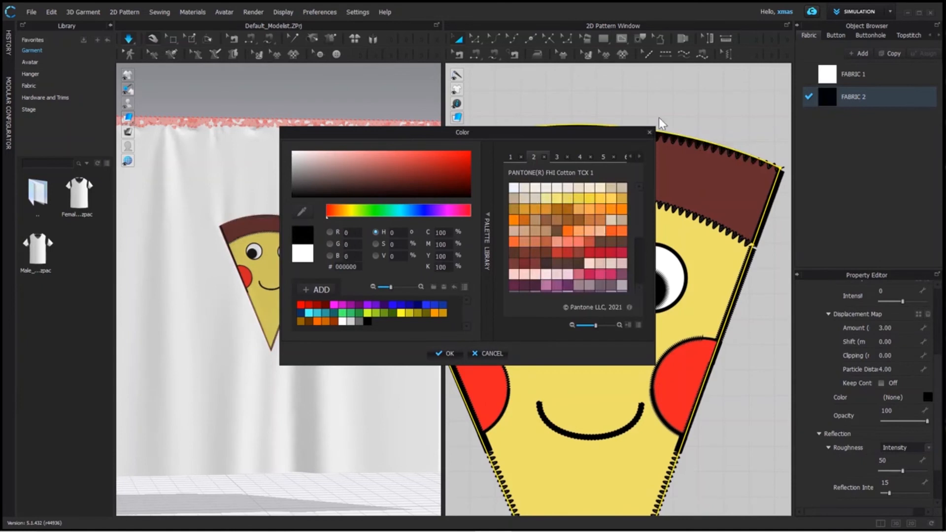
pyautogui.click(439, 351)
pyautogui.scroll(-10, 708, 302)
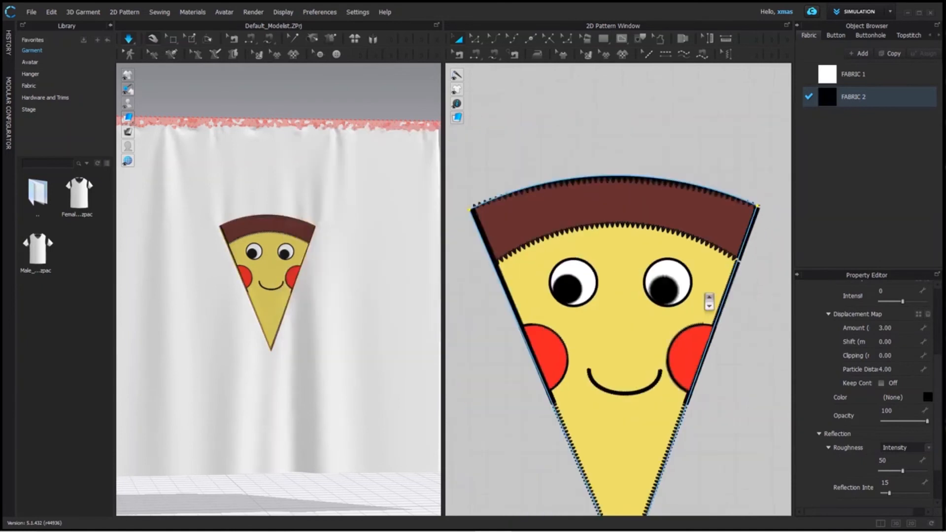
# - Render the garment and frame the 3D view closely on the pizza's eyes, cheeks and smile
pyautogui.scroll(-3, 718, 477)
pyautogui.press('F6')
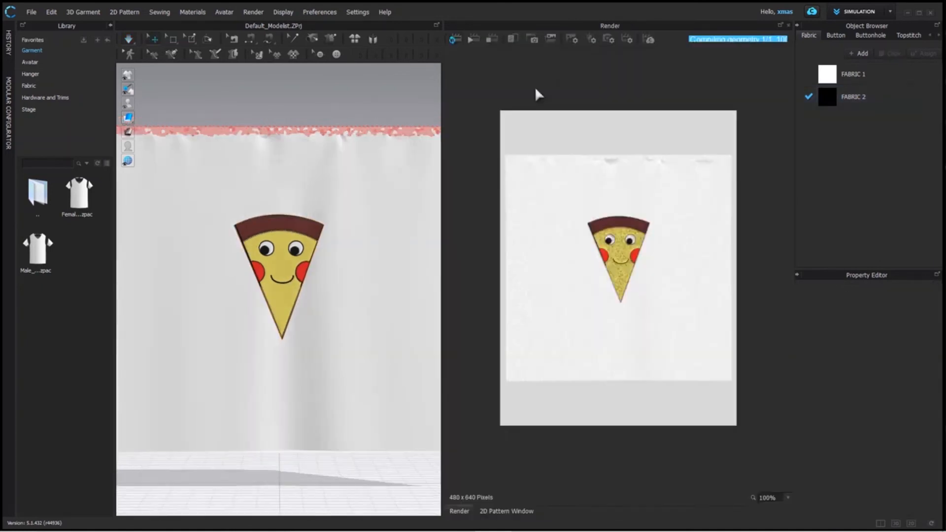
pyautogui.scroll(10, 621, 236)
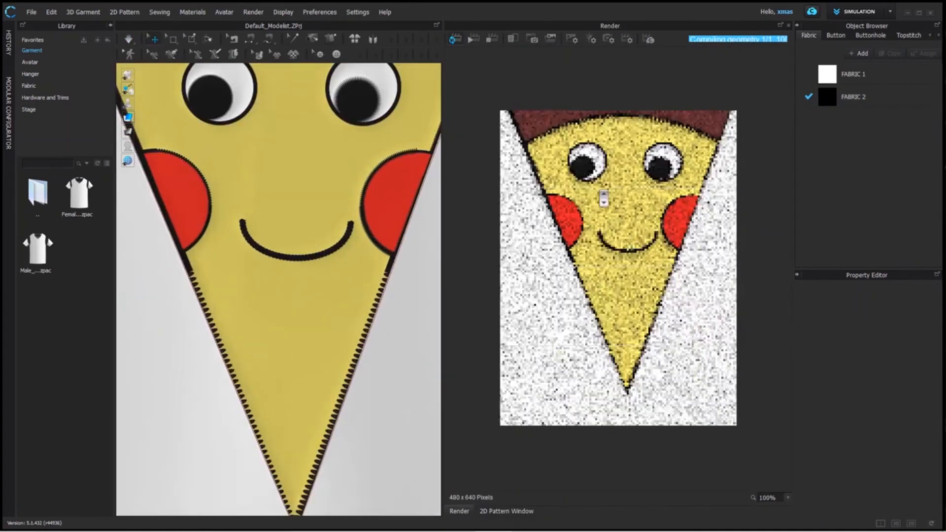
pyautogui.moveTo(633, 256); pyautogui.dragTo(669, 256)
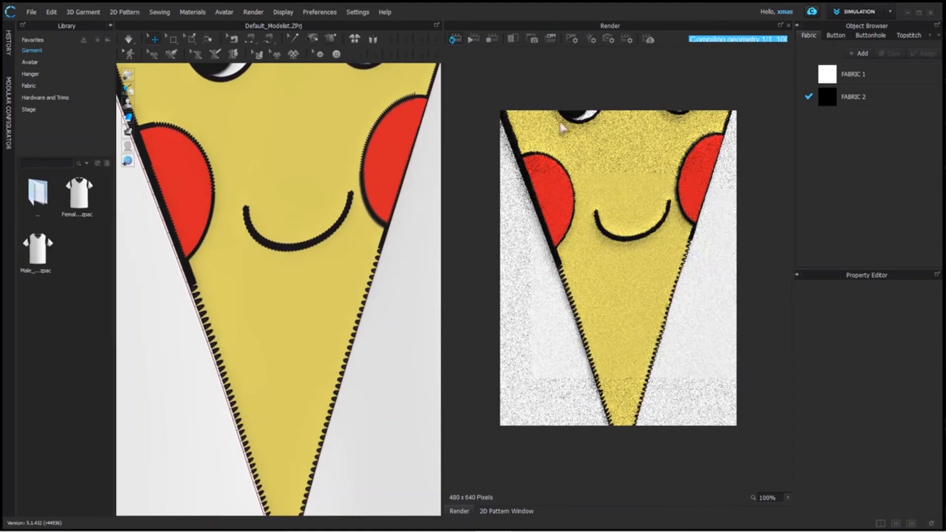
pyautogui.moveTo(623, 182); pyautogui.dragTo(623, 165)
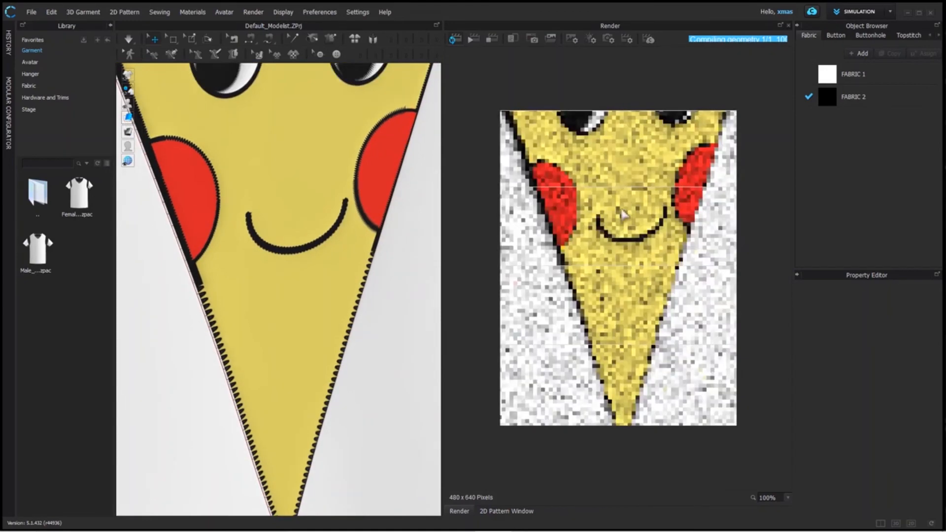
pyautogui.moveTo(625, 220); pyautogui.dragTo(630, 281)
pyautogui.scroll(2, 622, 247)
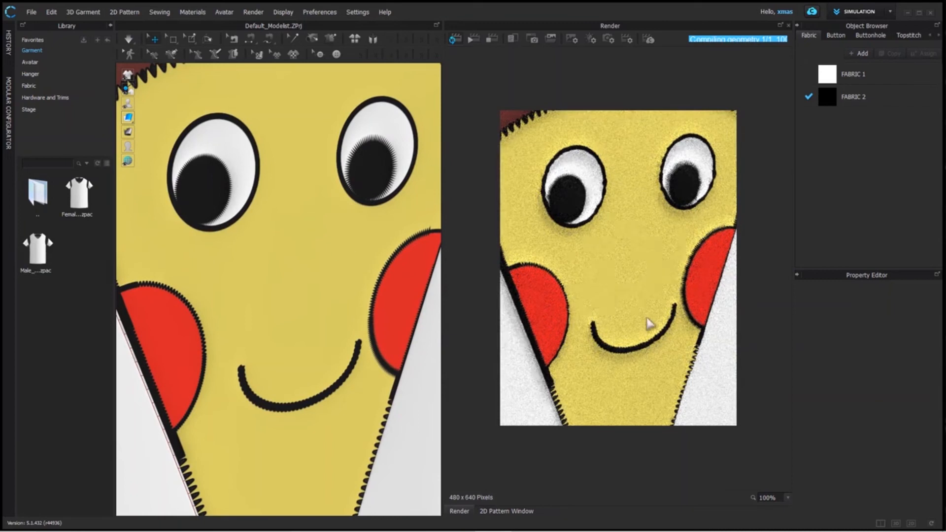
# - Select the pizza graphic and set its normal map intensity to 10 after trying 60
pyautogui.click(288, 230)
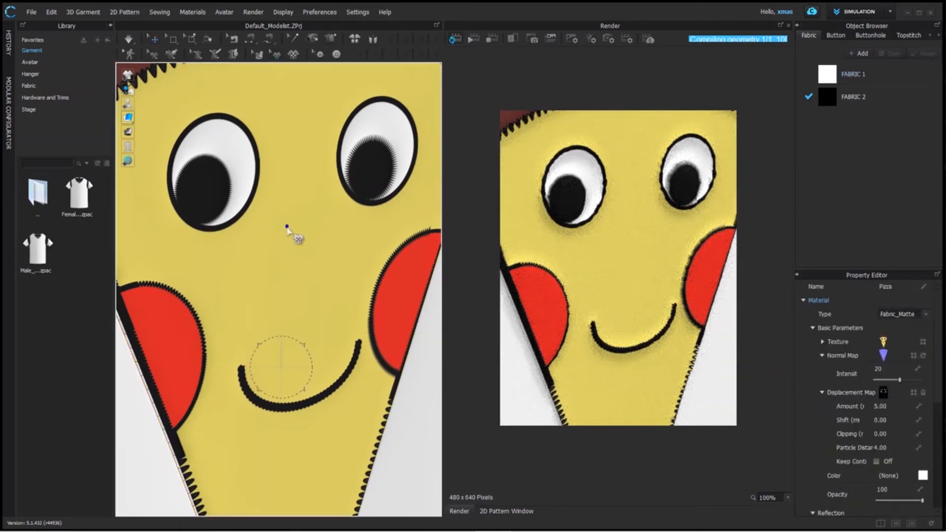
pyautogui.click(912, 380)
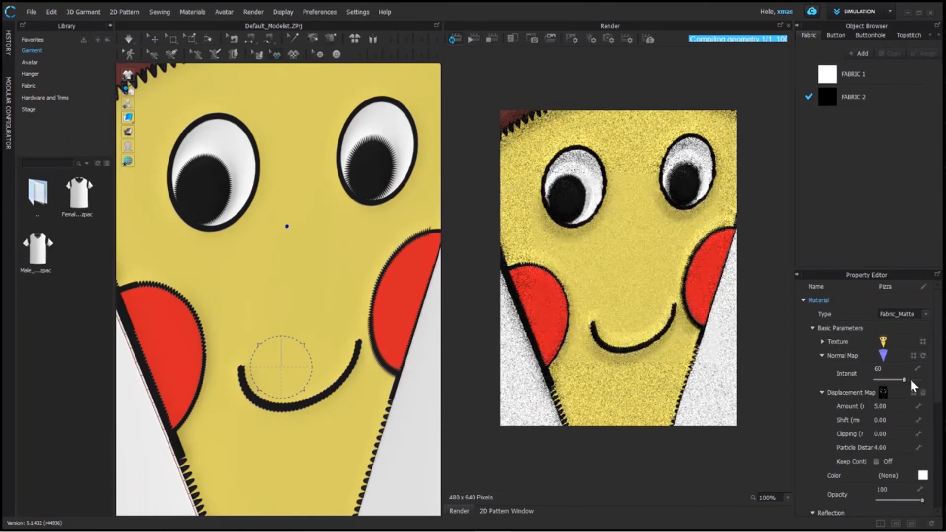
pyautogui.click(879, 370)
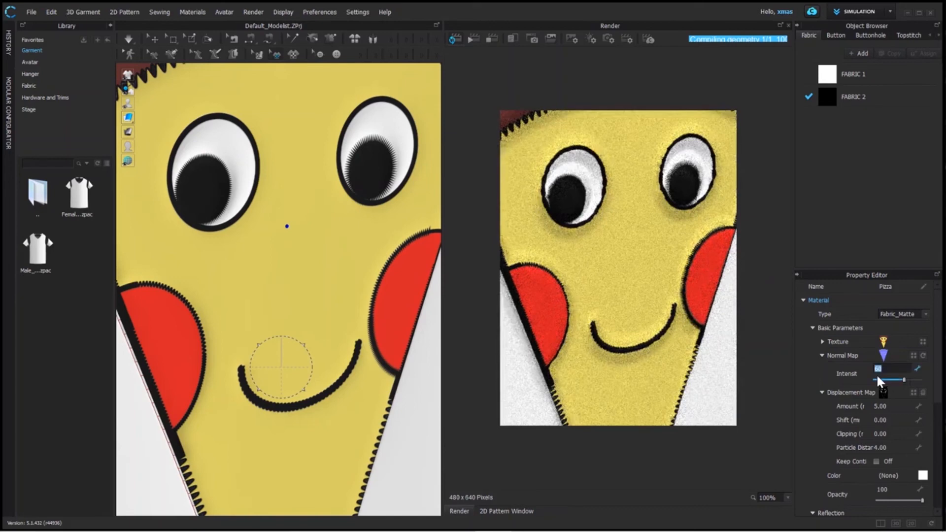
pyautogui.press('Tab')
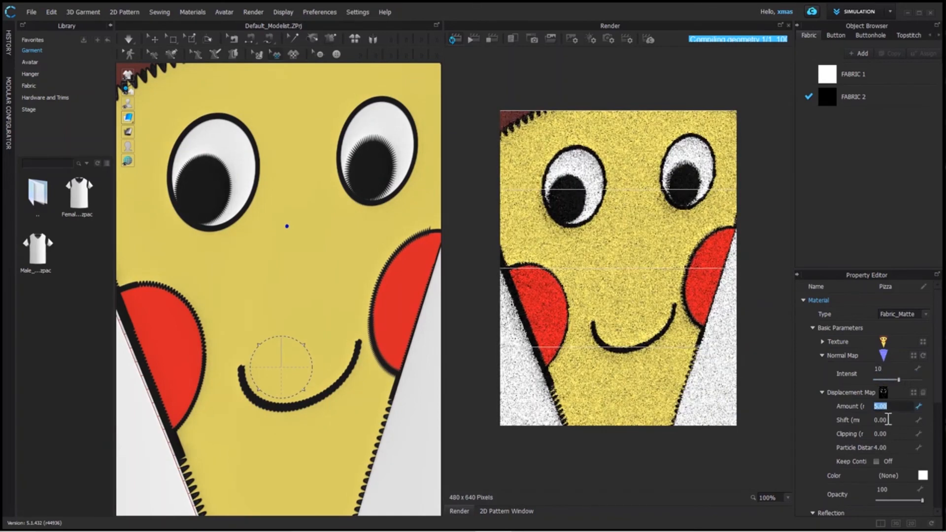
# - Set the pizza graphic's displacement map amount to 3 after trying 9, comparing the rendered stitching relief
pyautogui.write('9')
pyautogui.press('Return')
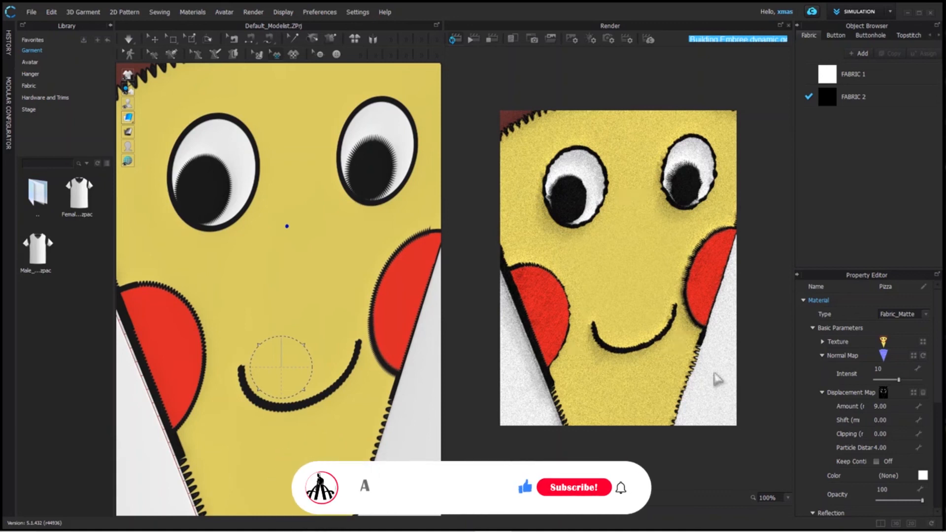
pyautogui.click(890, 406)
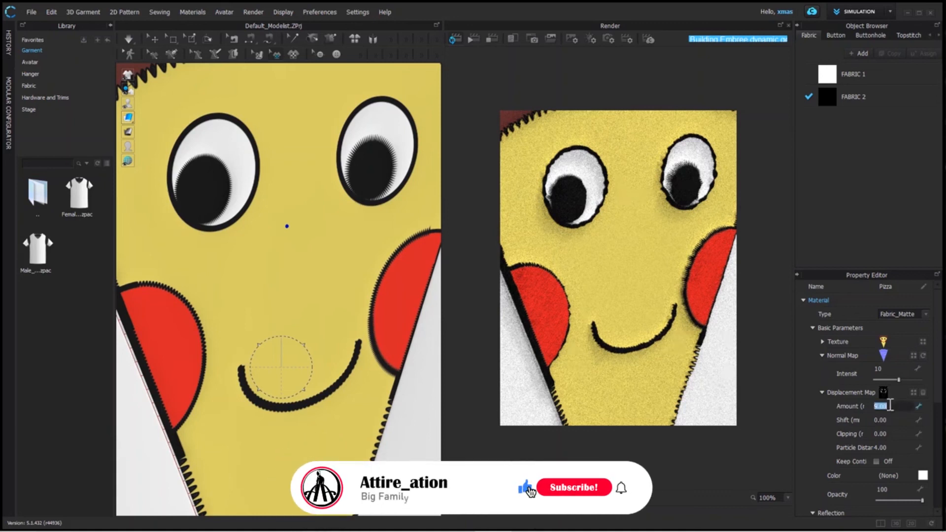
pyautogui.write('3')
pyautogui.press('Return')
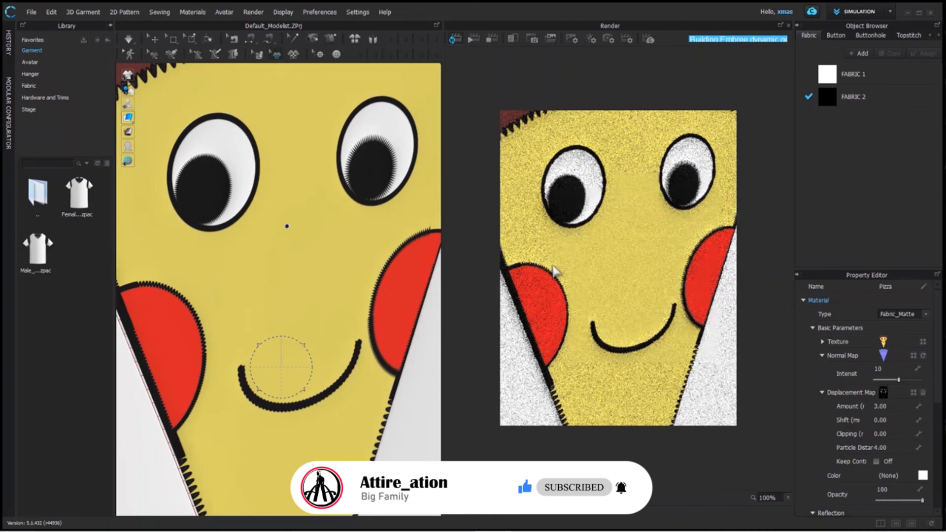
pyautogui.scroll(-5, 556, 271)
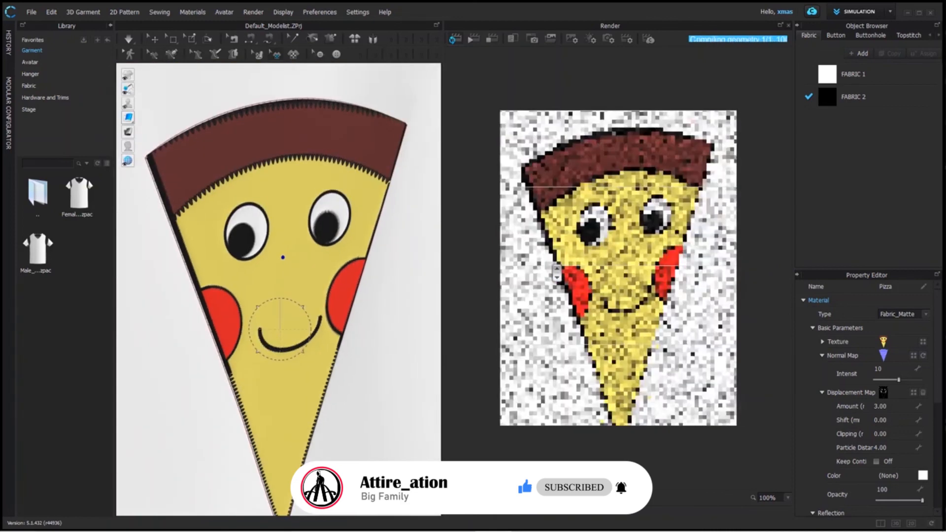